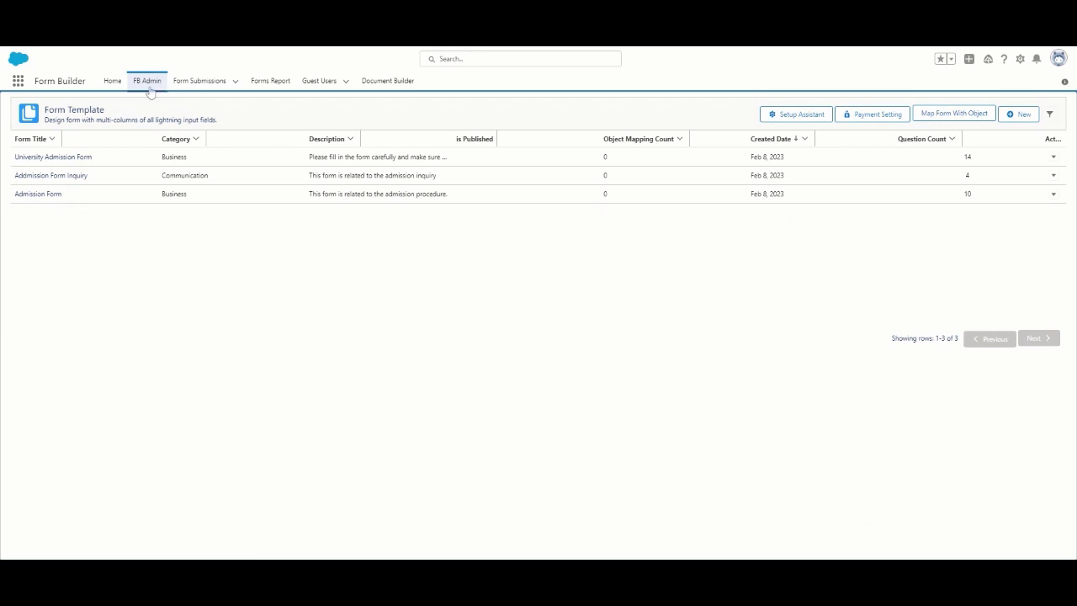
Create a new form template titled "University Admission Form" in the Business category with 1 column and the first section named Step 1.
left_click(1016, 118)
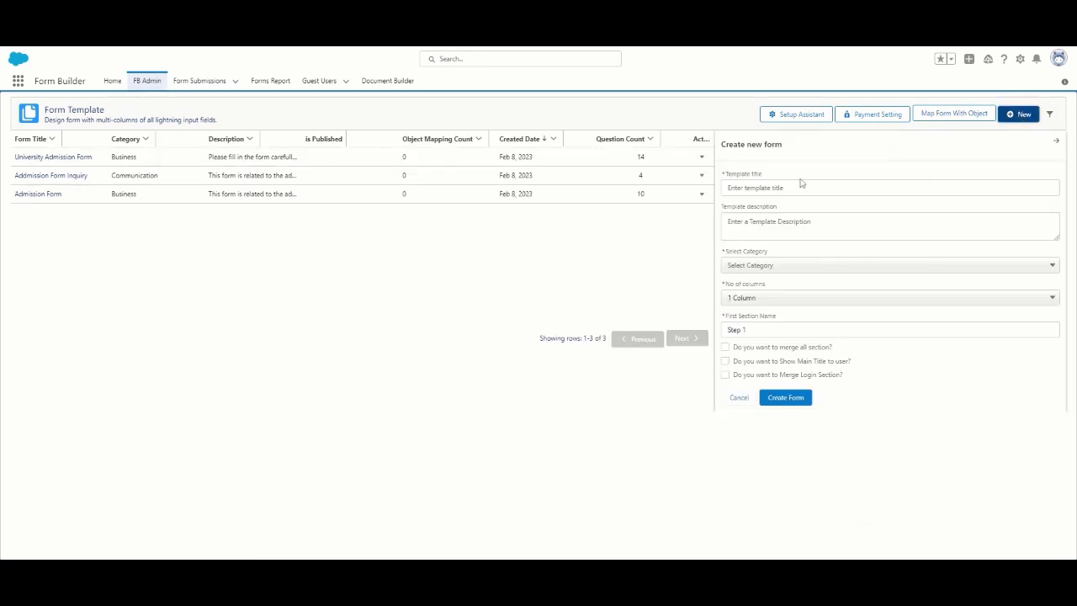
left_click(803, 185)
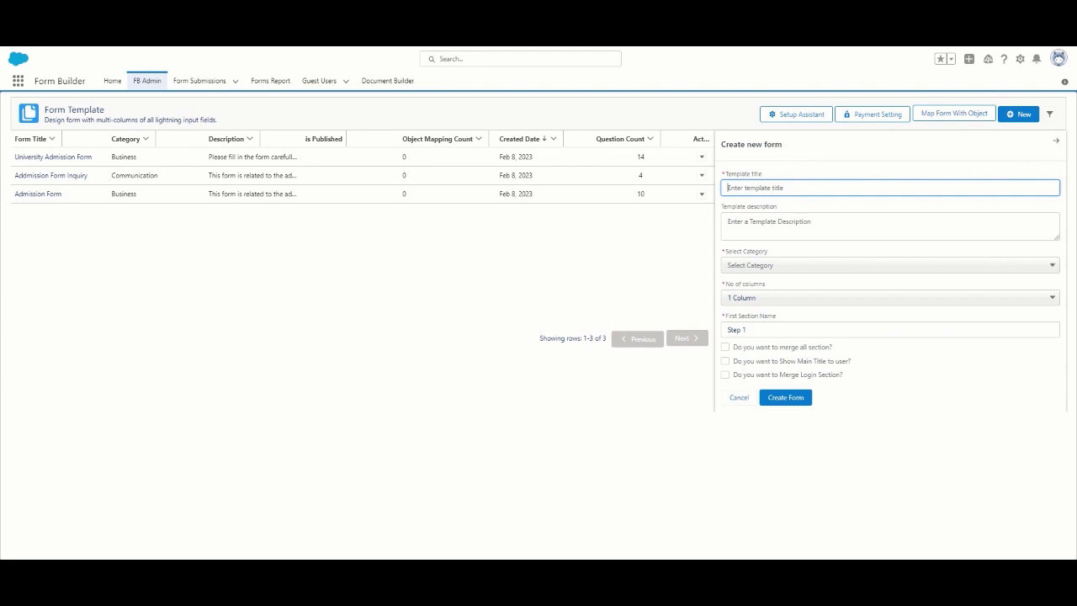
type("University Admission Form")
left_click(1043, 225)
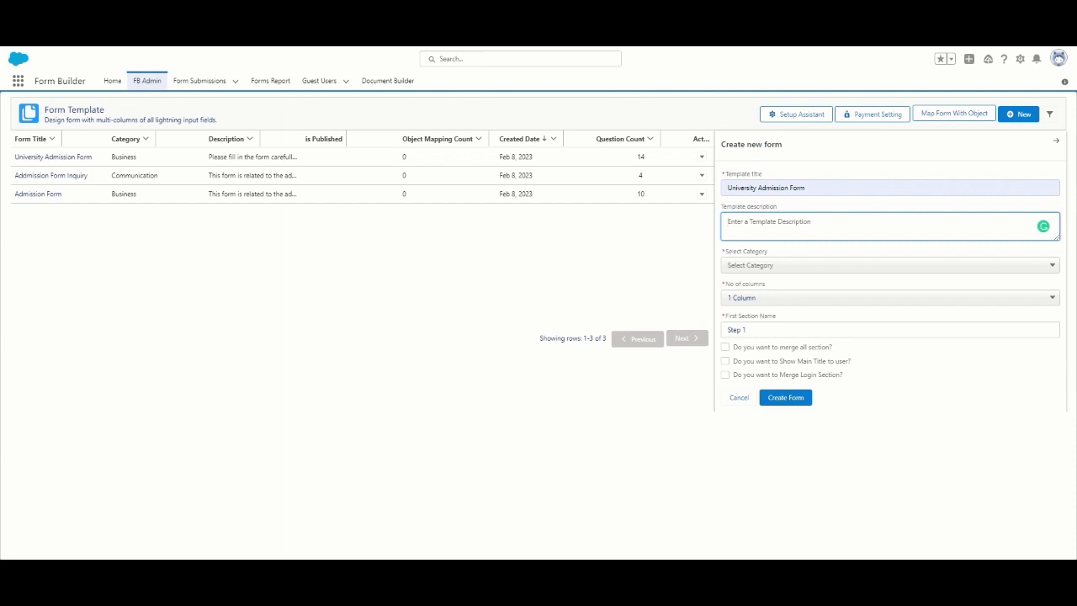
left_click(827, 269)
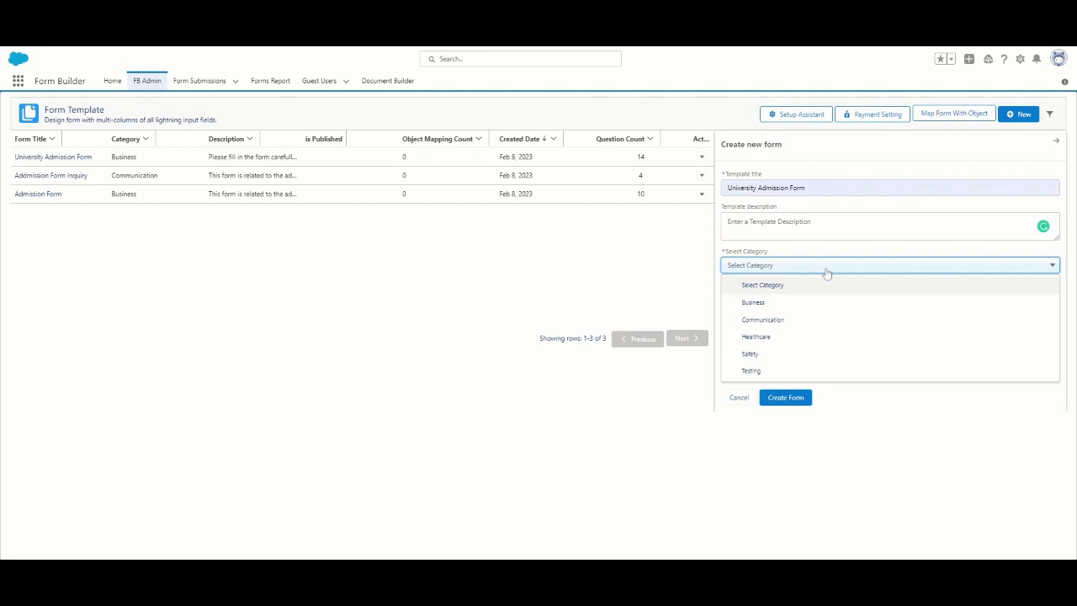
left_click(783, 303)
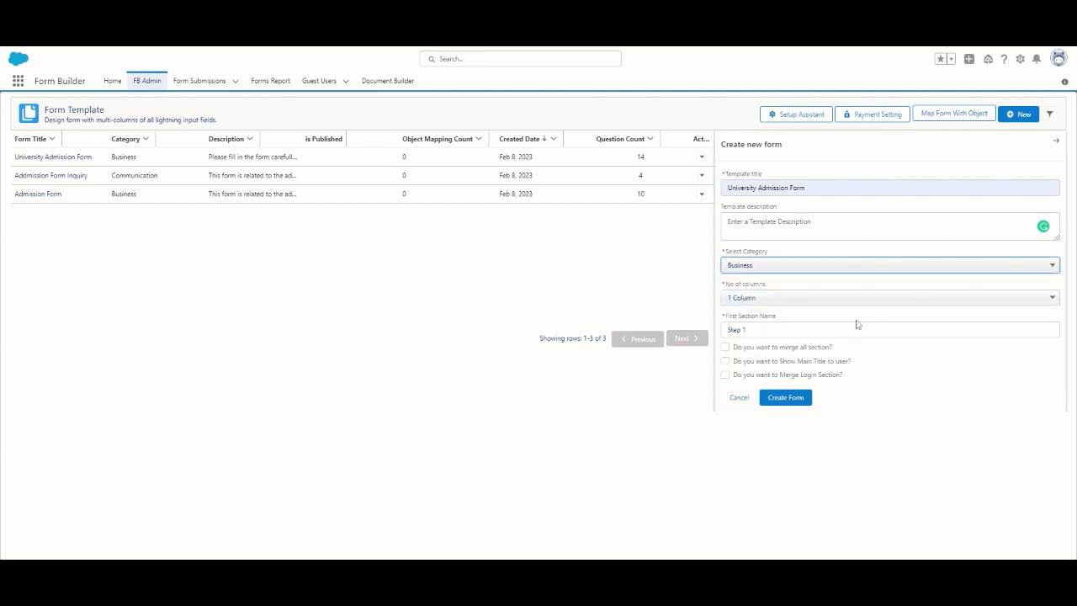
left_click(785, 300)
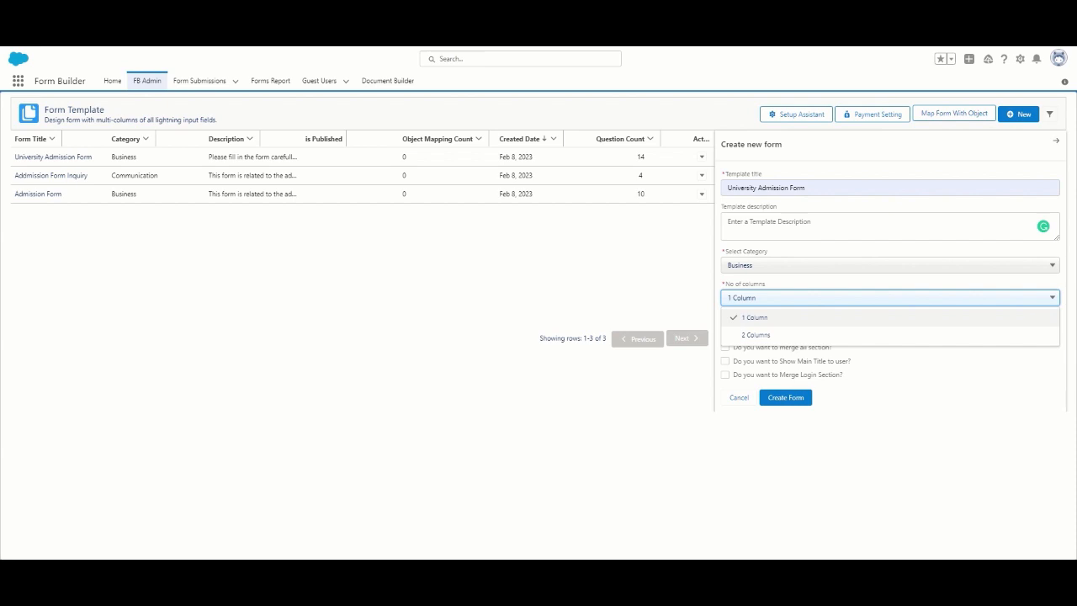
left_click(831, 285)
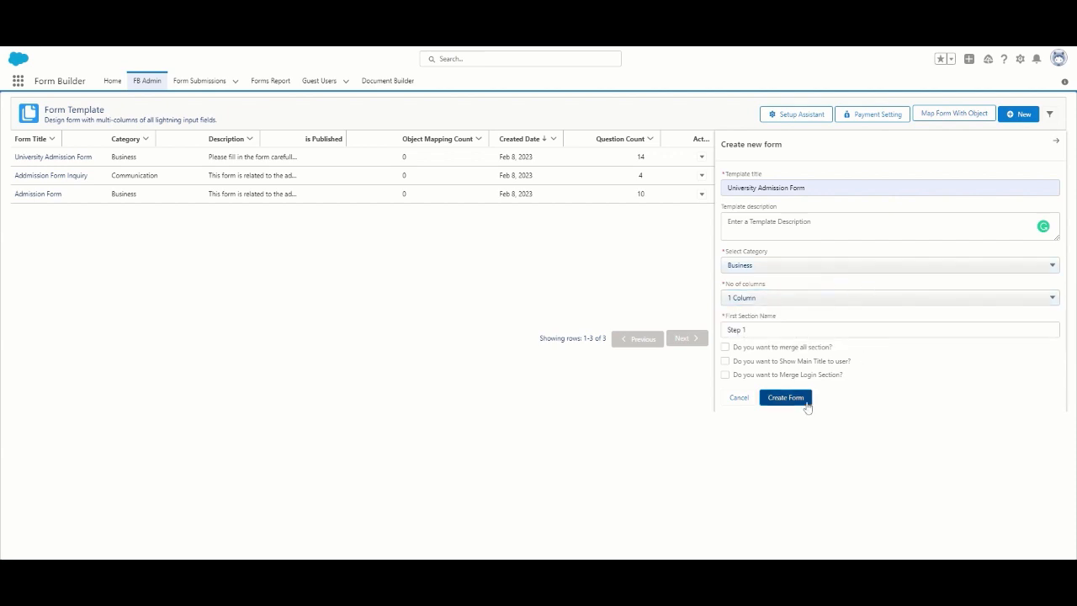
left_click(794, 400)
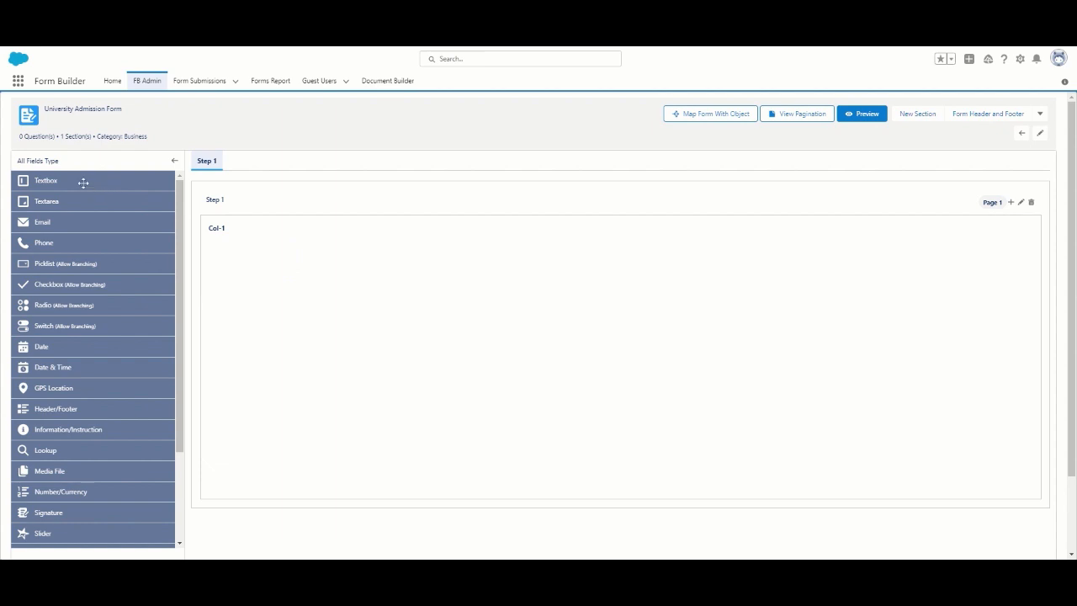
Add a Textbox question to Col-1 with the bold label "First Name" and save it.
left_click_drag(83, 182, 282, 254)
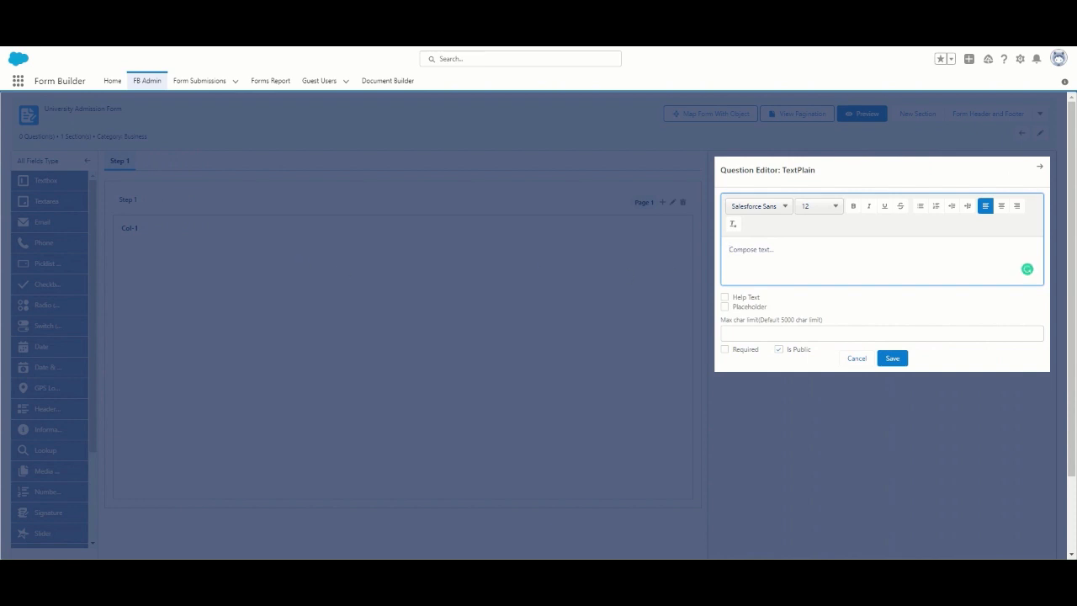
type("First Name")
key("ctrl+a")
left_click(853, 206)
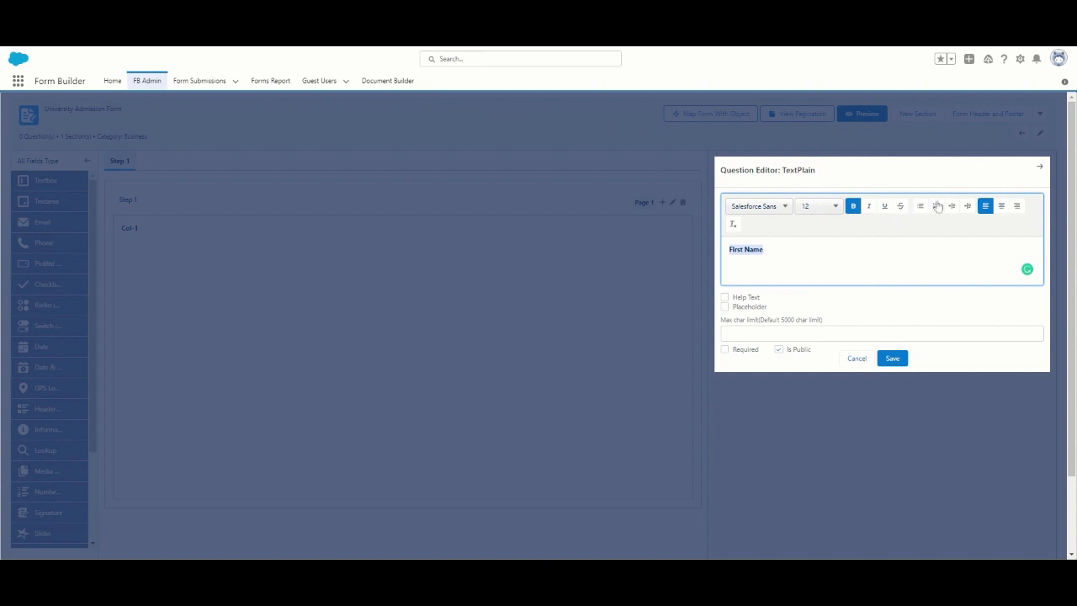
left_click(893, 360)
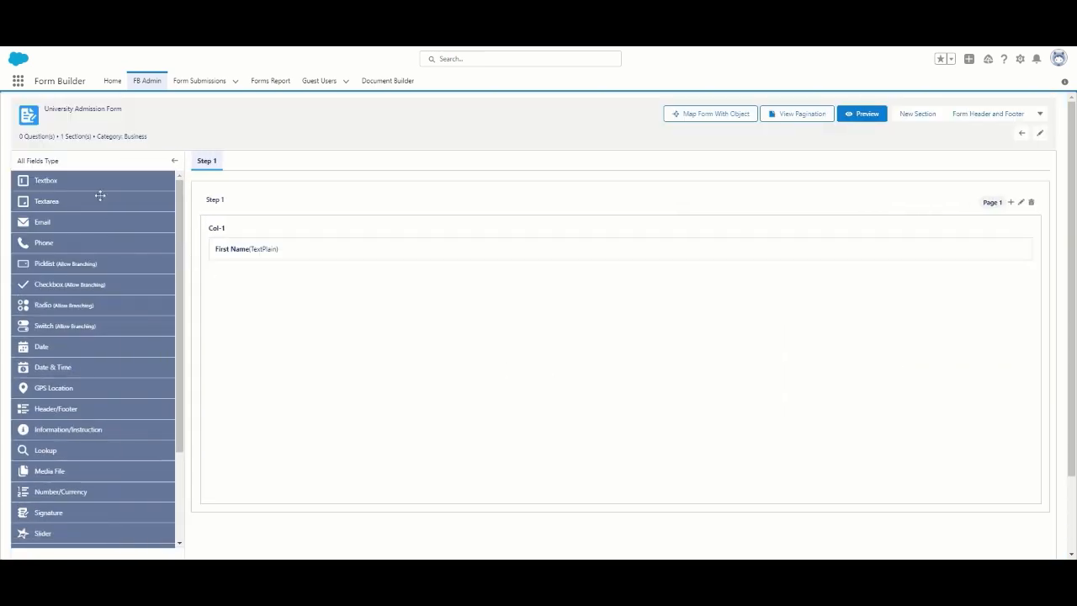
Add a Textbox question with the bold label "Last Name" below First Name and save it.
left_click_drag(89, 182, 297, 284)
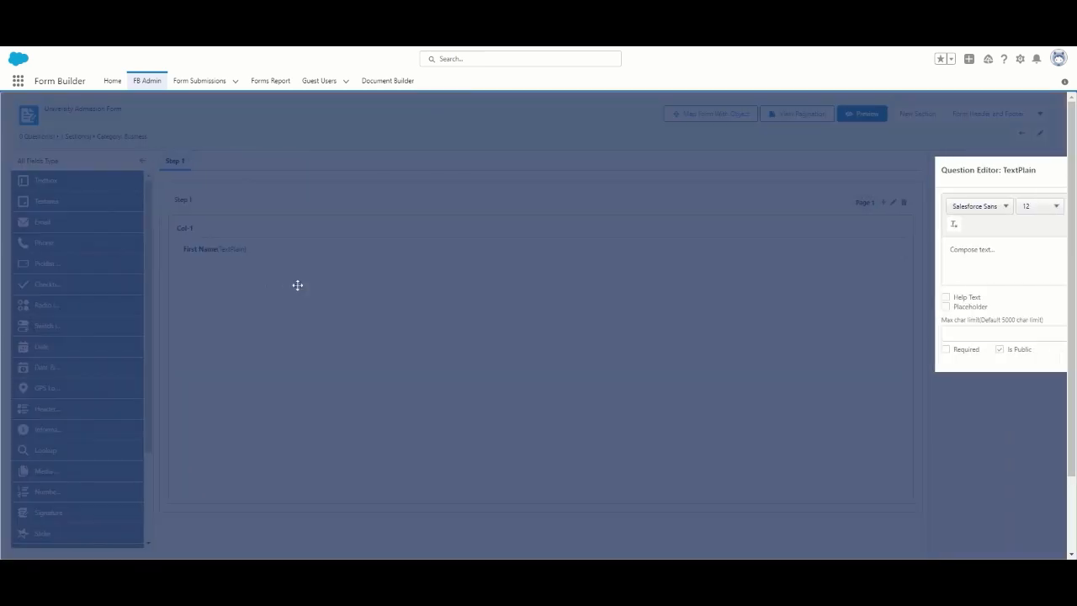
type("Last Name")
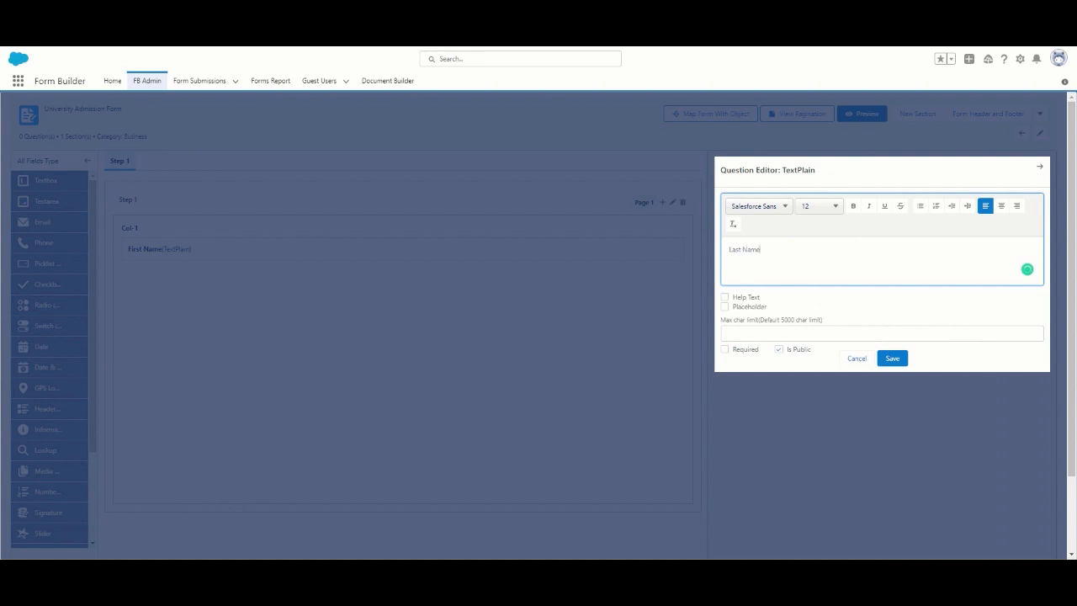
key("ctrl+a")
key("ctrl+b")
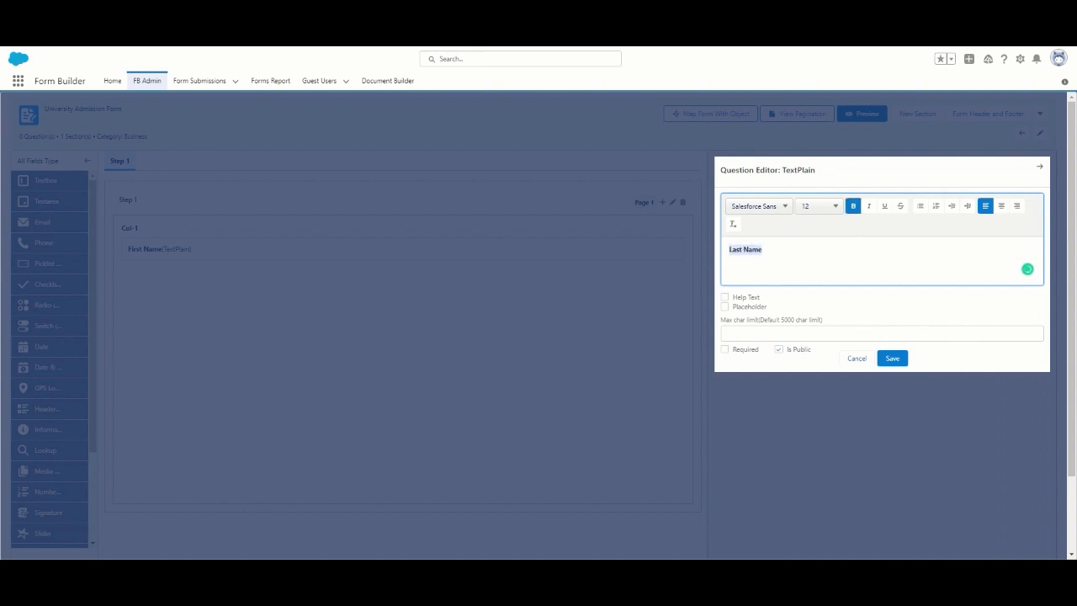
left_click(893, 360)
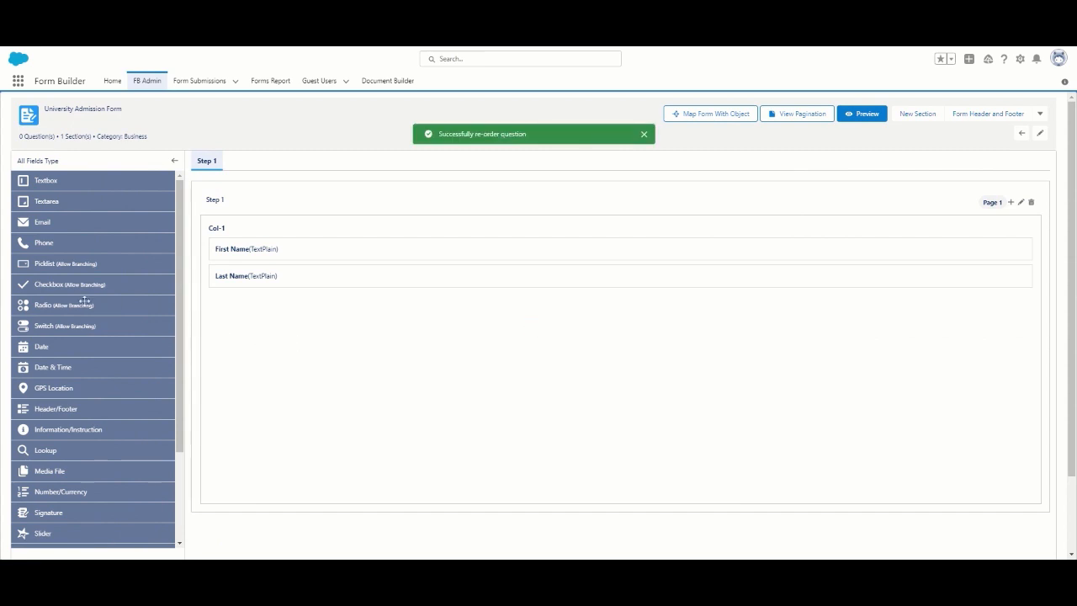
Add a Date question with the bold label "Date of Birth" below Last Name and save it.
left_click_drag(48, 346, 244, 306)
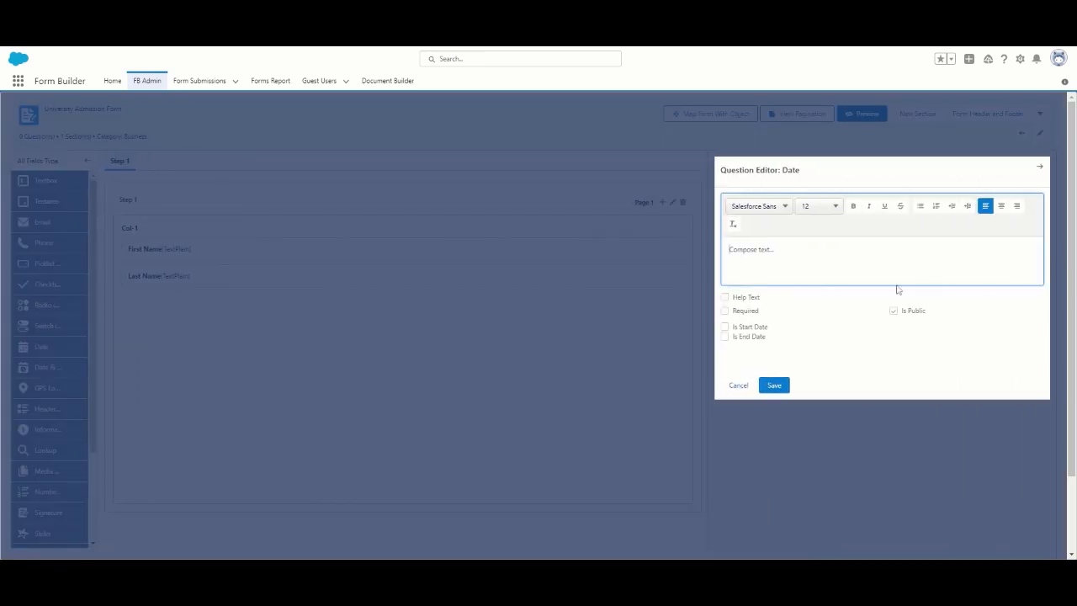
type("Date of Birth")
key("ctrl+a")
key("ctrl+b")
left_click(775, 385)
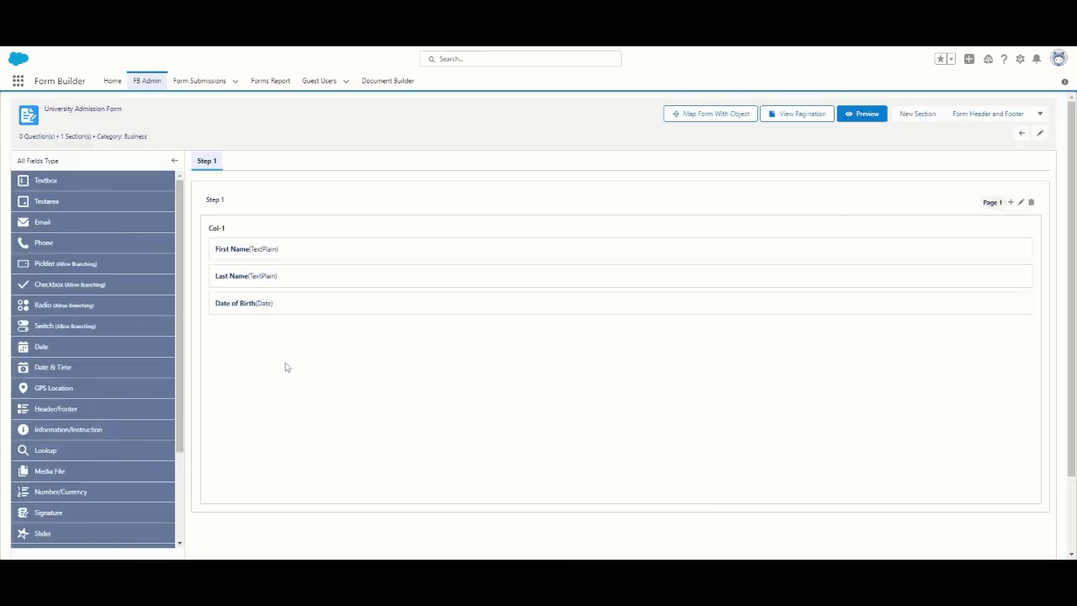
Add a Radio question below Date of Birth and give it the bold label "Gender".
left_click_drag(58, 311, 244, 333)
left_click(1027, 268)
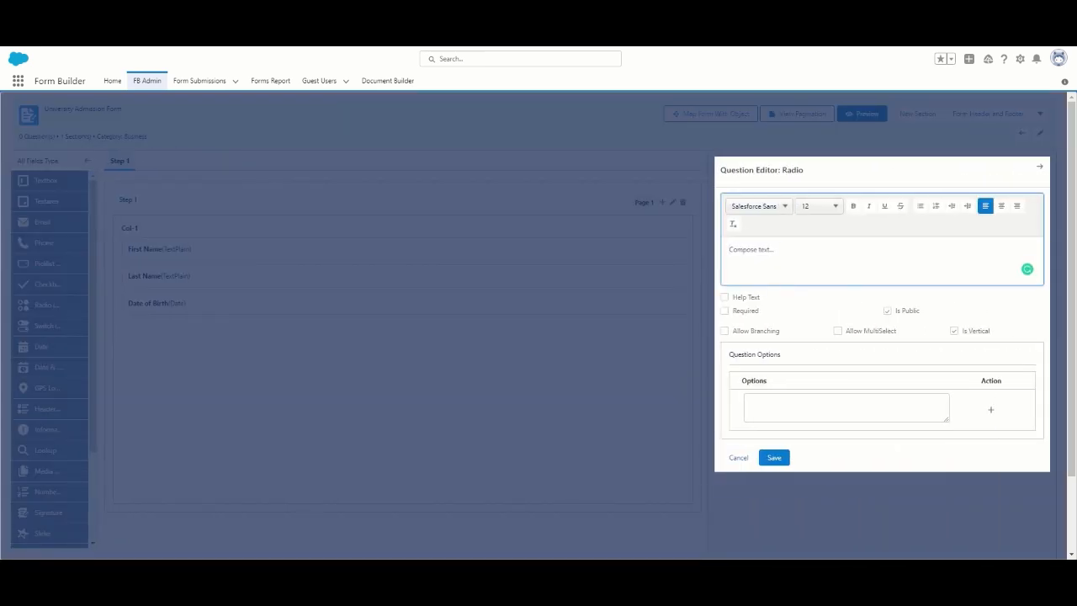
type("Gen")
key("ctrl+a")
key("ctrl+b")
Add the options Male and Female to the Gender question and save it.
left_click(750, 404)
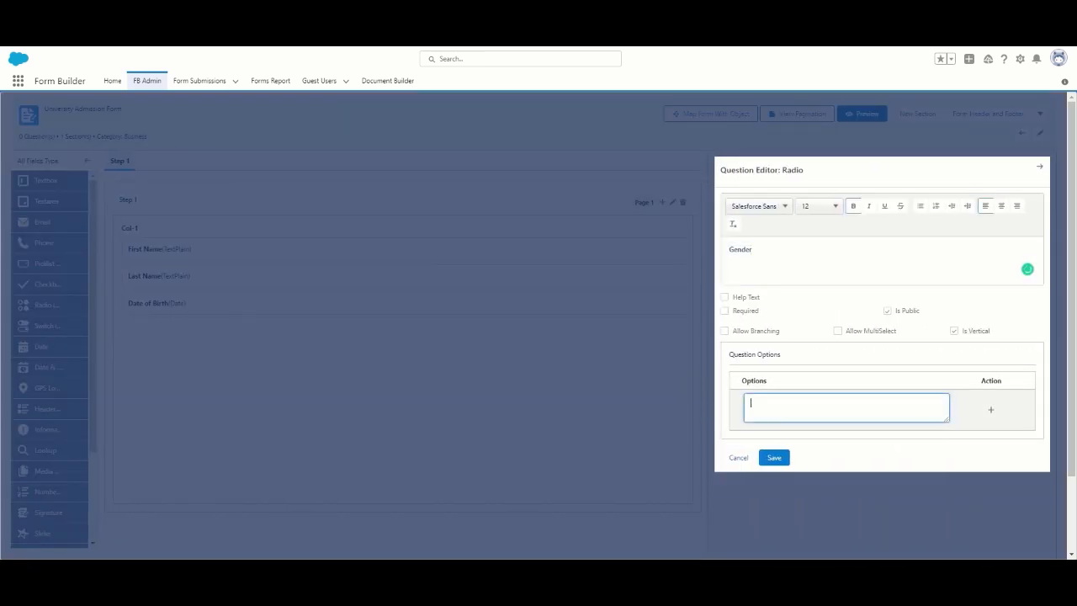
type("Male")
left_click(992, 410)
left_click(801, 435)
type("Female")
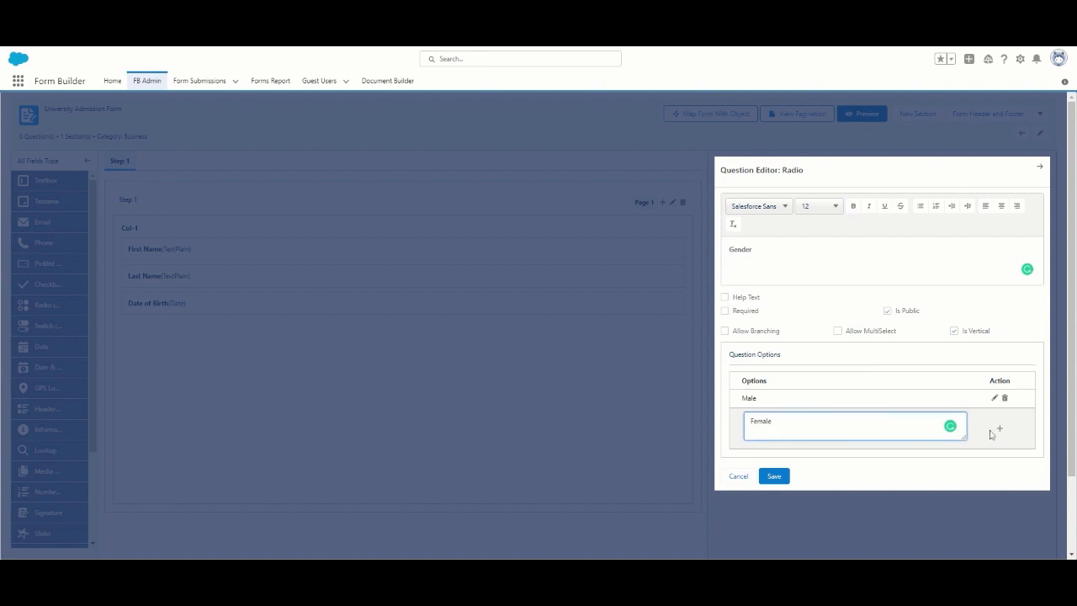
left_click(997, 429)
left_click(774, 477)
Add a Textarea question with the bold label "Street Address" and place it below the Gender question.
left_click_drag(71, 200, 221, 359)
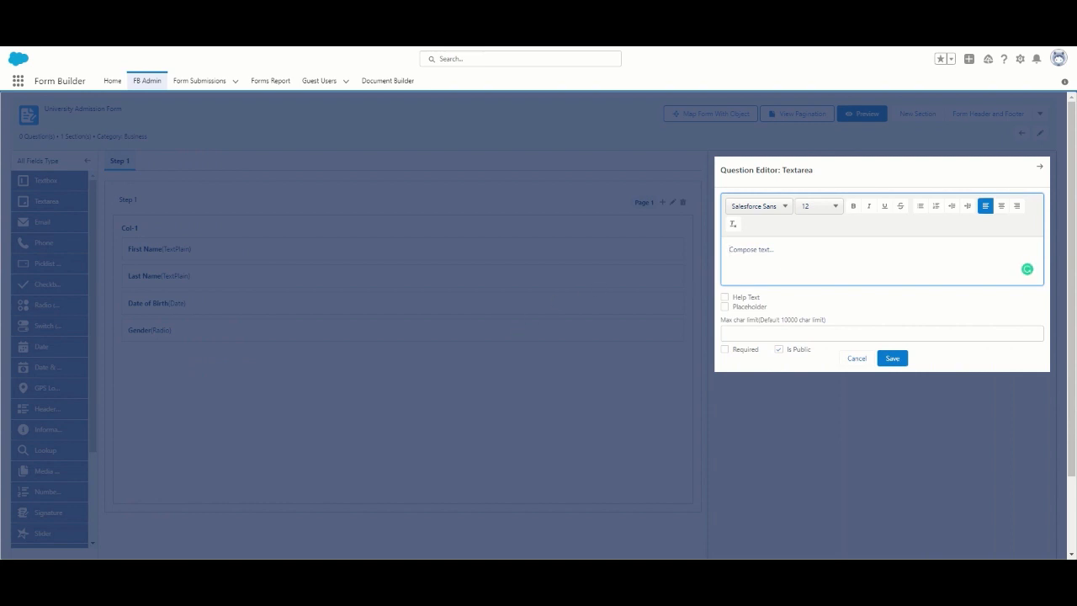
type("Street Address")
key("ctrl+a")
key("ctrl+b")
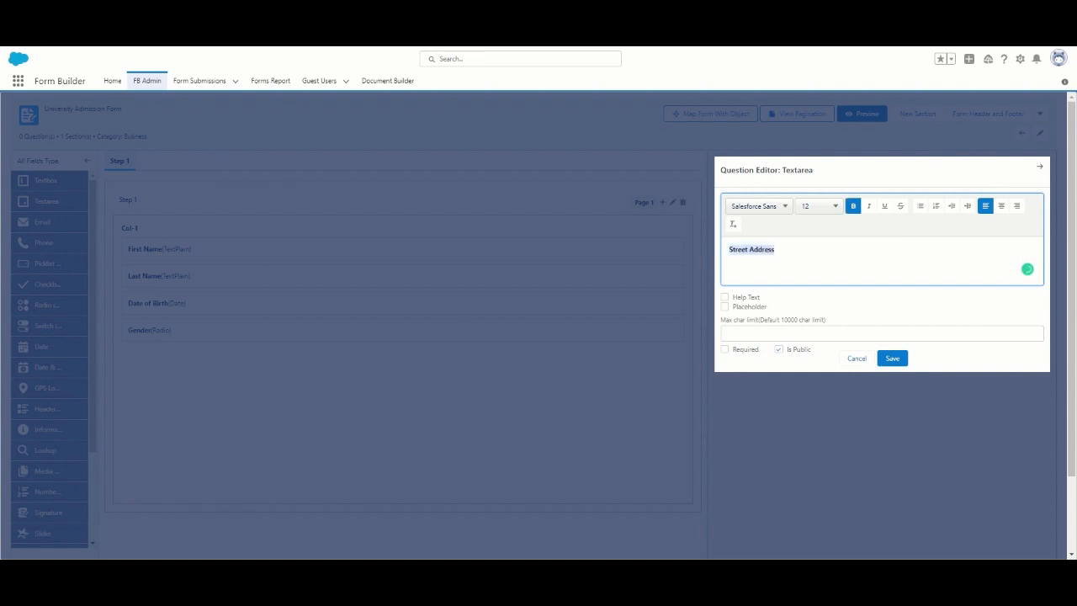
left_click(891, 360)
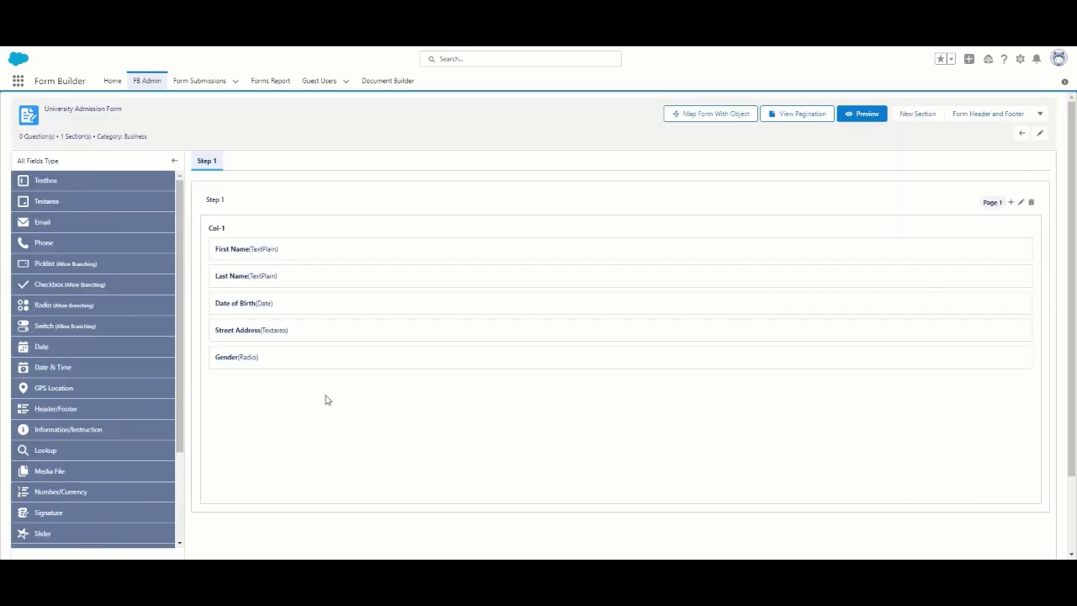
left_click_drag(240, 330, 252, 370)
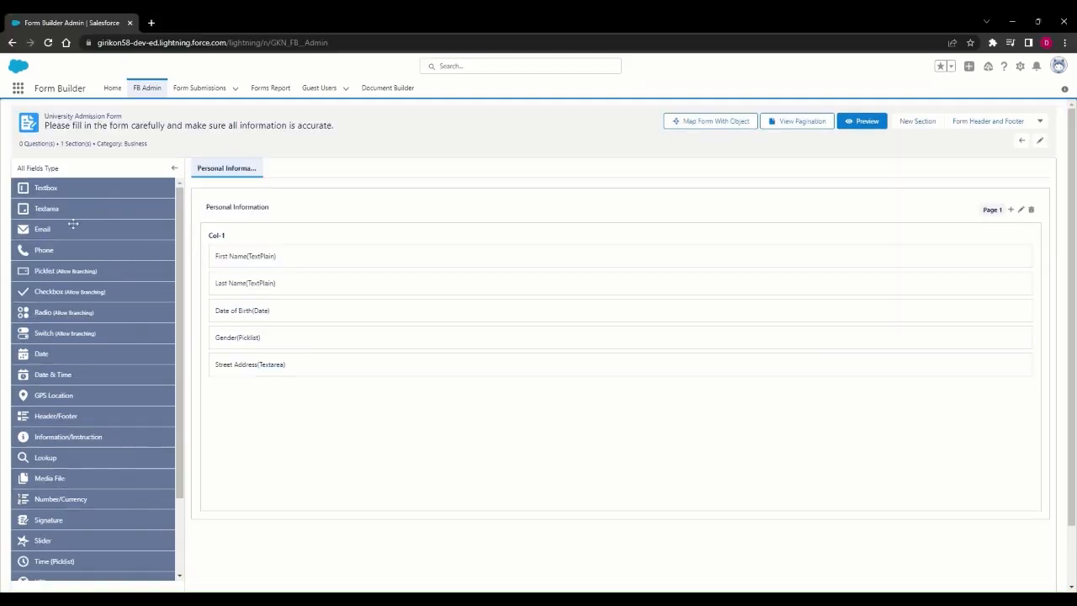
Add a Textarea question labelled "Street Address Line 2" below Street Address and save it.
left_click_drag(67, 210, 252, 392)
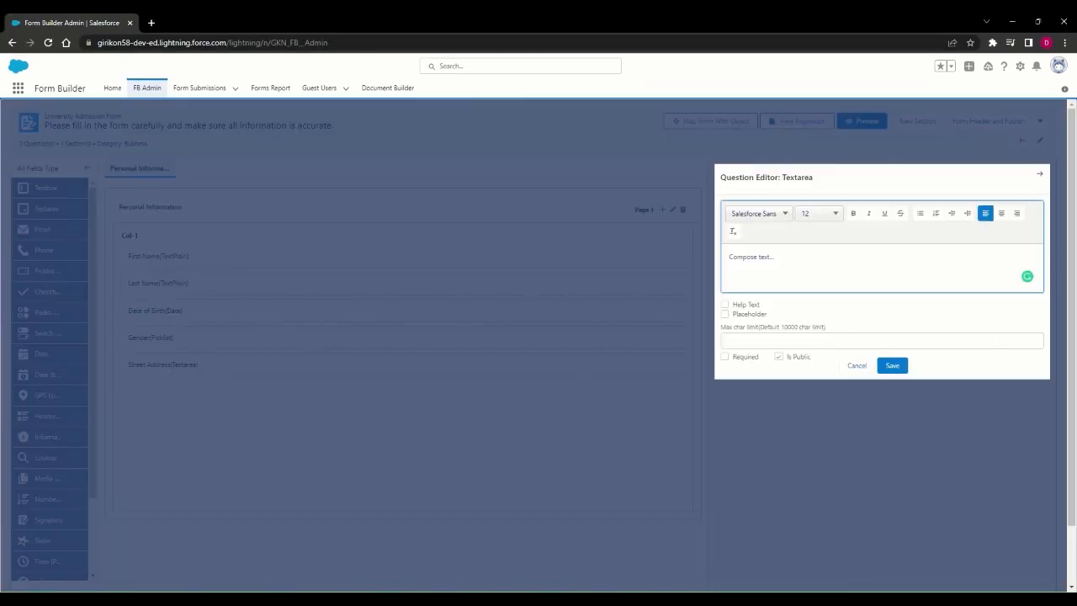
type("Street Address Line 2")
left_click(892, 366)
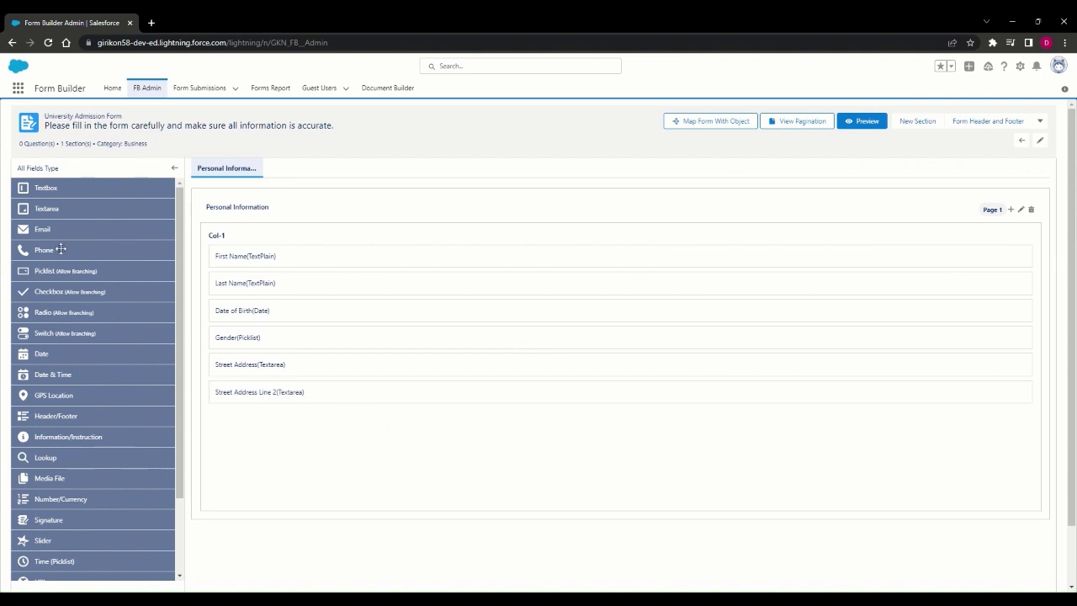
Add a required Phone question with the bold label "Mobile Phone" below Street Address Line 2 and save it.
left_click_drag(60, 249, 265, 419)
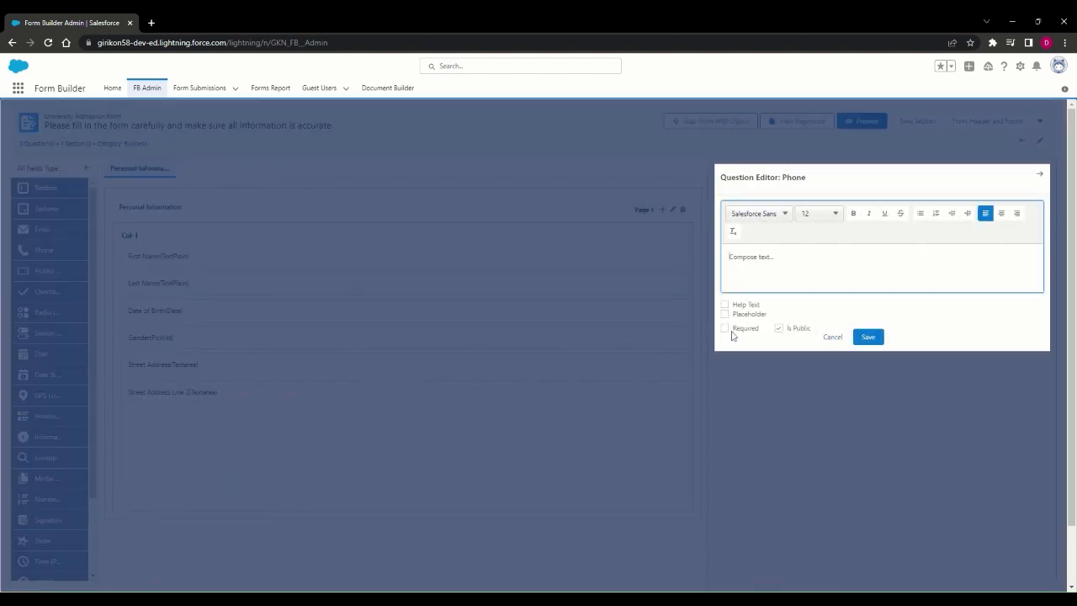
type("Mobile Phone")
key("ctrl+a")
left_click(852, 213)
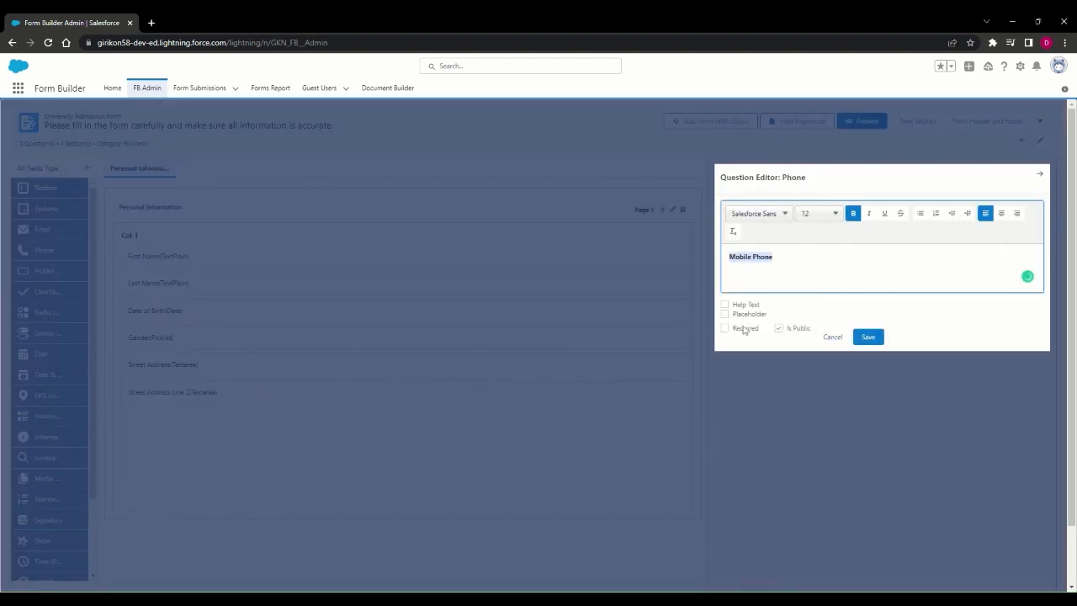
left_click(724, 328)
left_click(867, 336)
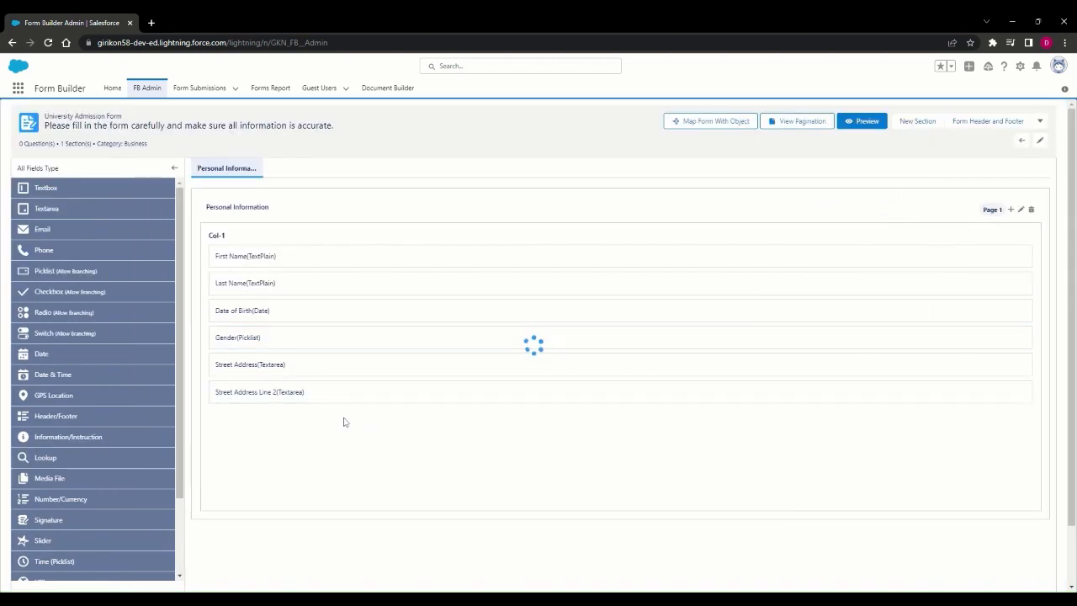
Add an Email question with the bold label "E-mail" below Mobile Phone and save it.
left_click_drag(53, 230, 274, 454)
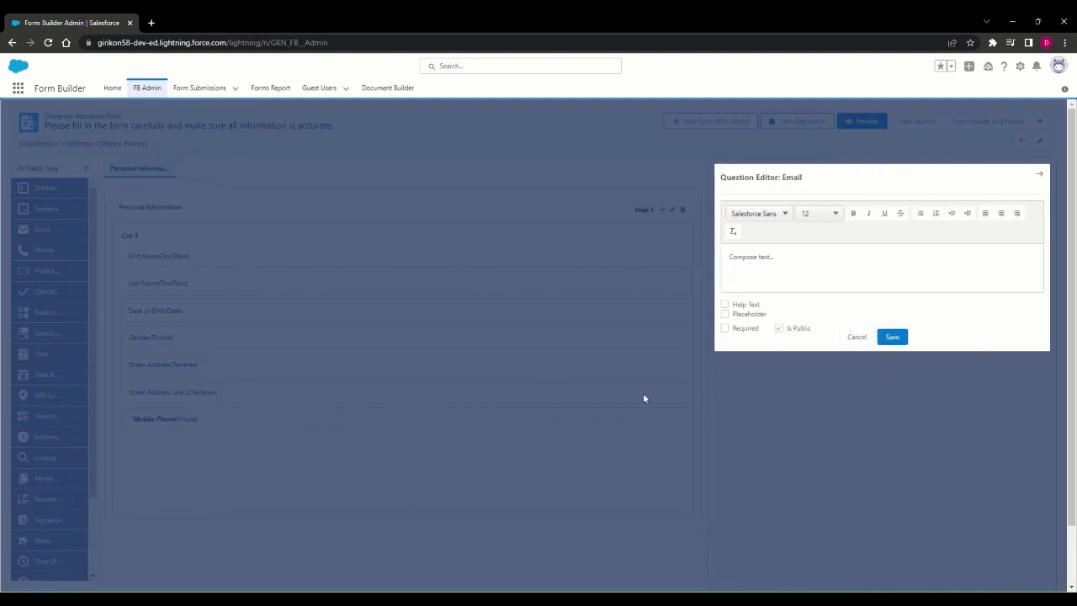
type("E-mail")
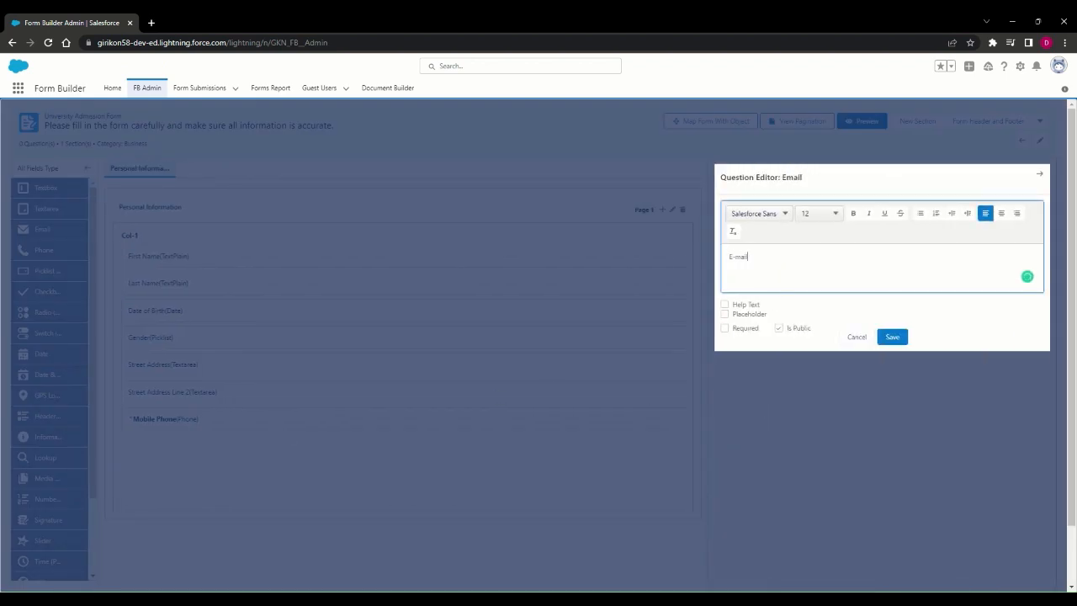
key("ctrl+a")
key("ctrl+b")
left_click(892, 336)
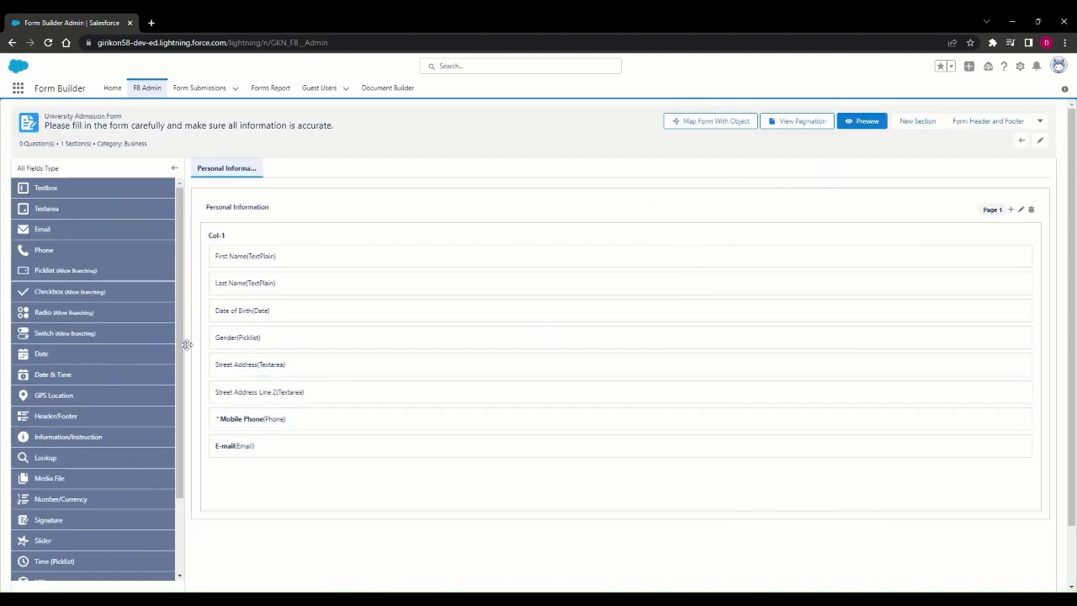
Add a Picklist question with the bold label "Master Program you choose to pursue" below the E-mail question.
left_click_drag(187, 344, 311, 484)
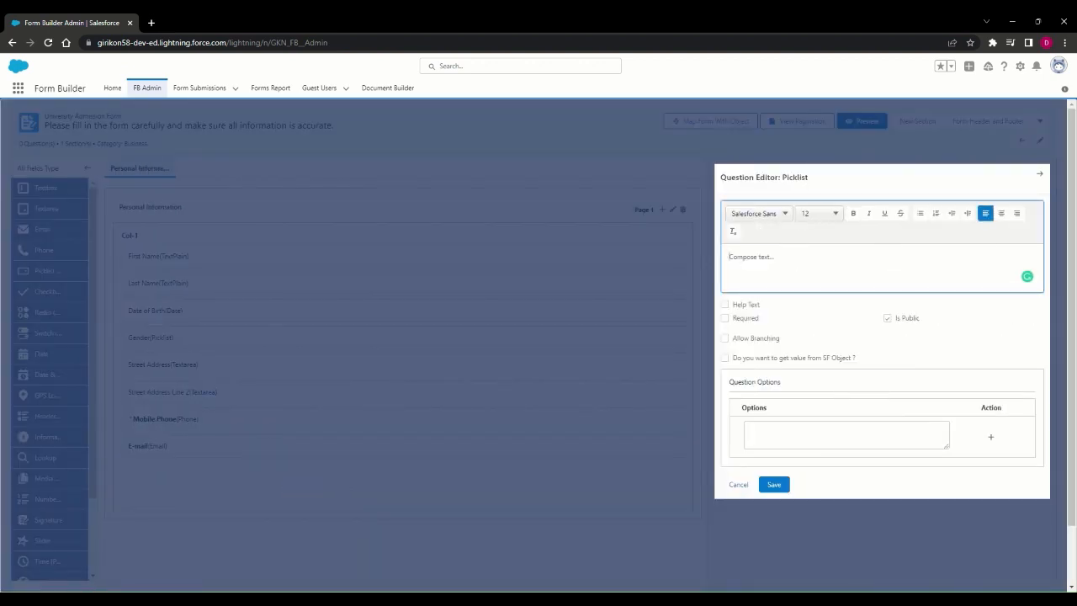
type("Master Program you choose to pur")
left_click(804, 432)
left_click_drag(884, 256, 704, 277)
key("ctrl+b")
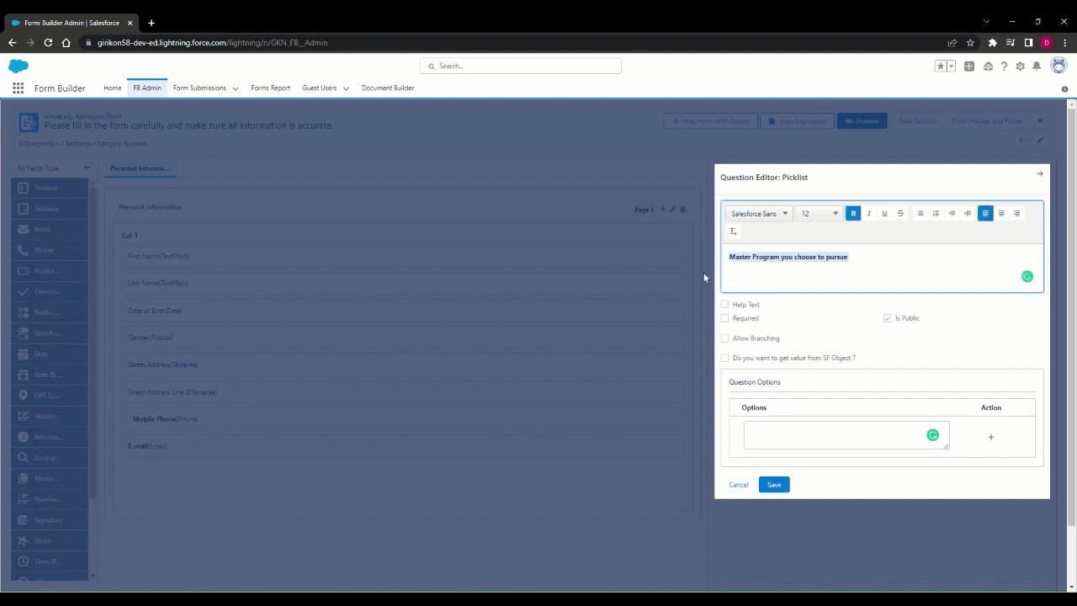
Give the master program picklist the options Program 1, Program 2 and Program 3, and save the question.
left_click(798, 426)
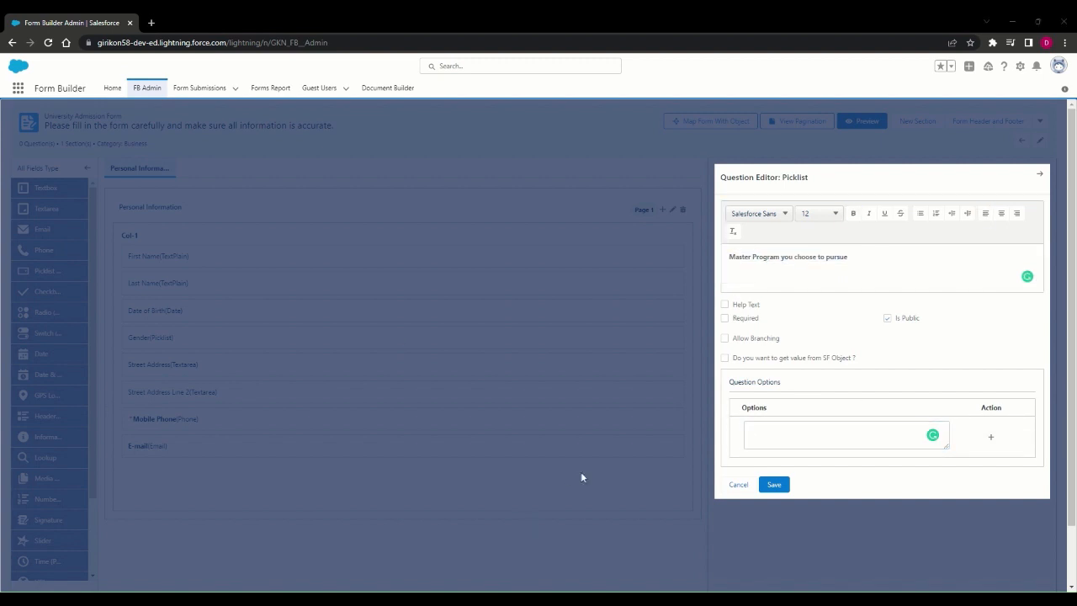
type("Ple")
type("g")
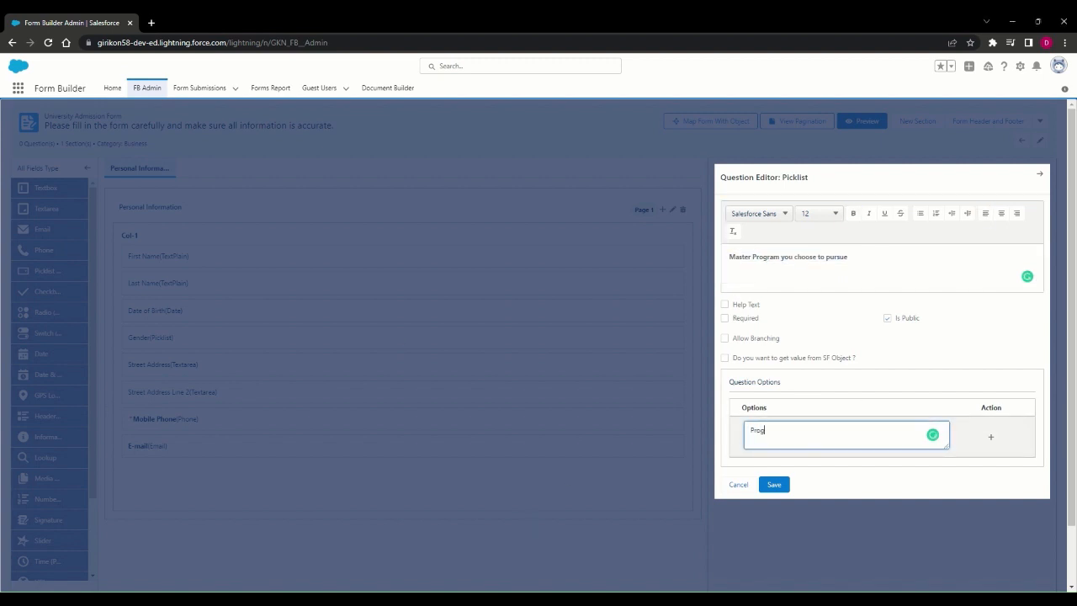
type("ram 1")
left_click(989, 436)
type("P")
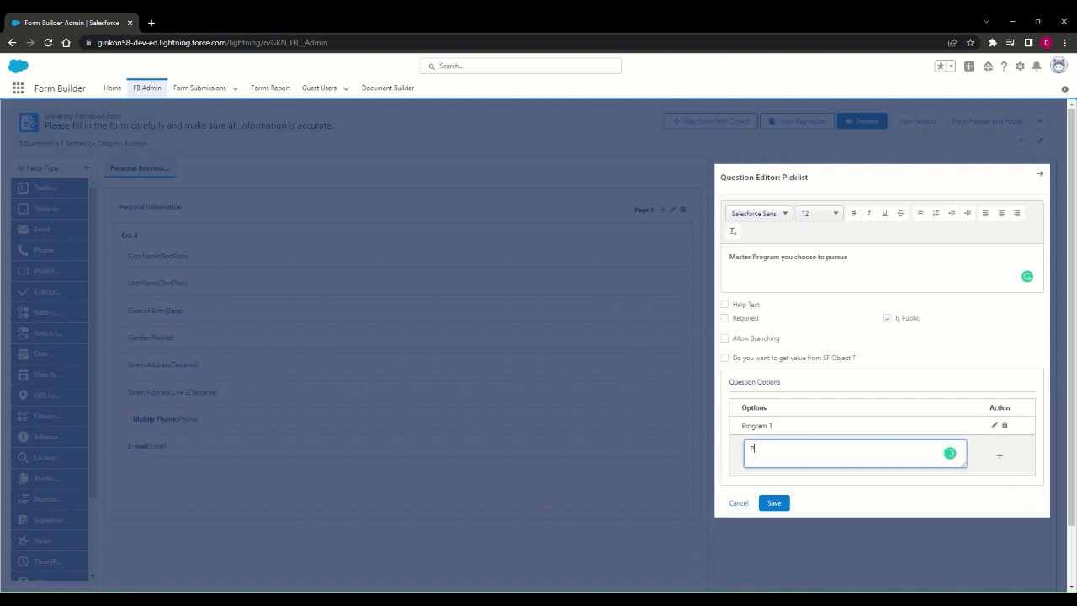
left_click(999, 455)
type("Program")
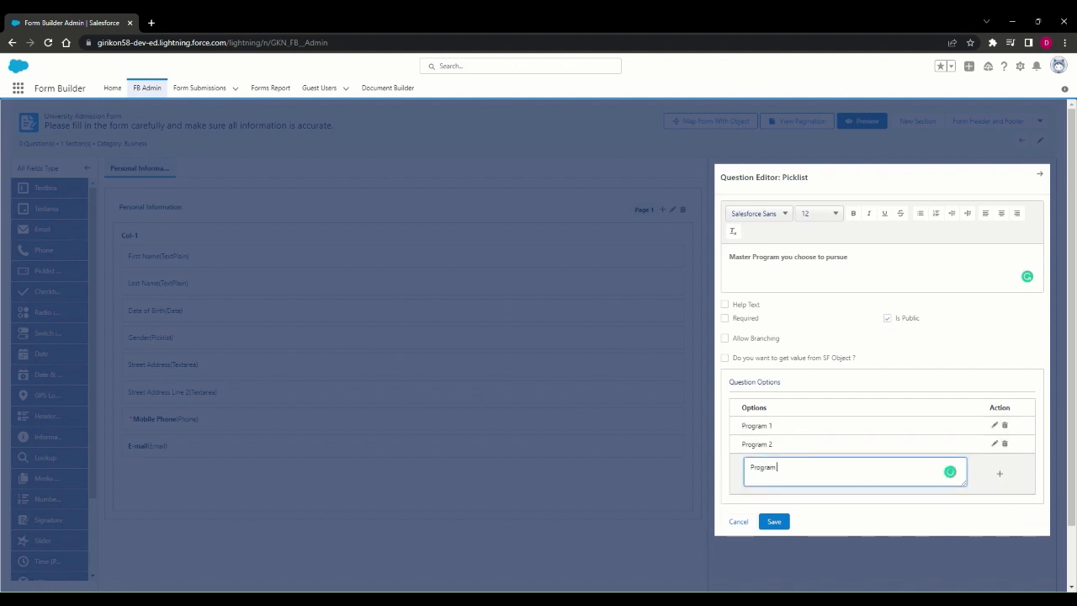
type(" 3")
left_click(999, 473)
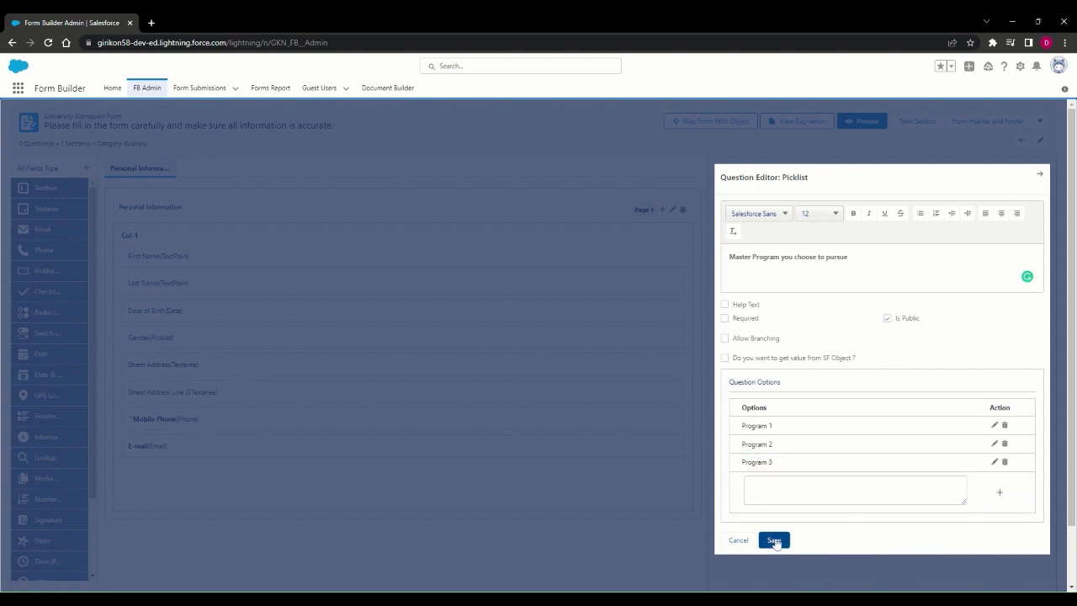
left_click(774, 540)
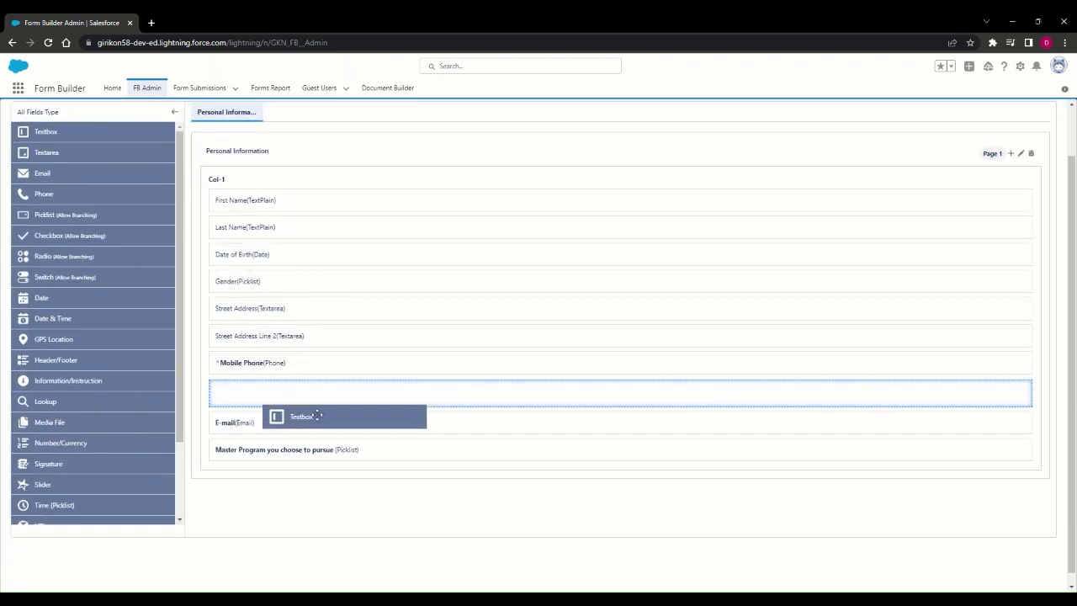
Add an Information/Instruction field with the bold text "Academic Information" to the Personal Information section.
left_click_drag(322, 415, 75, 128)
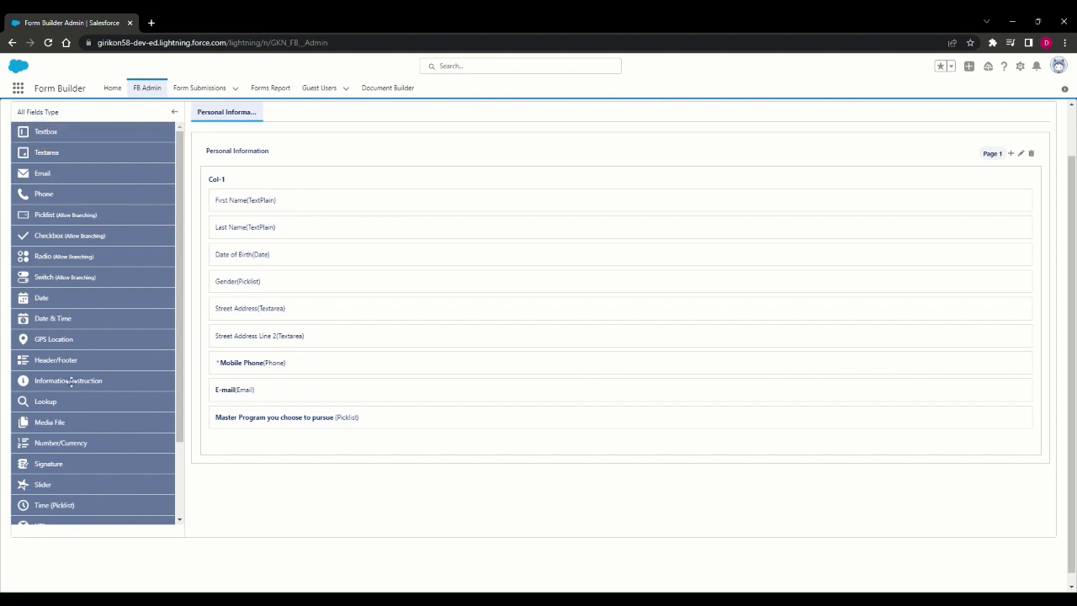
left_click_drag(72, 381, 306, 410)
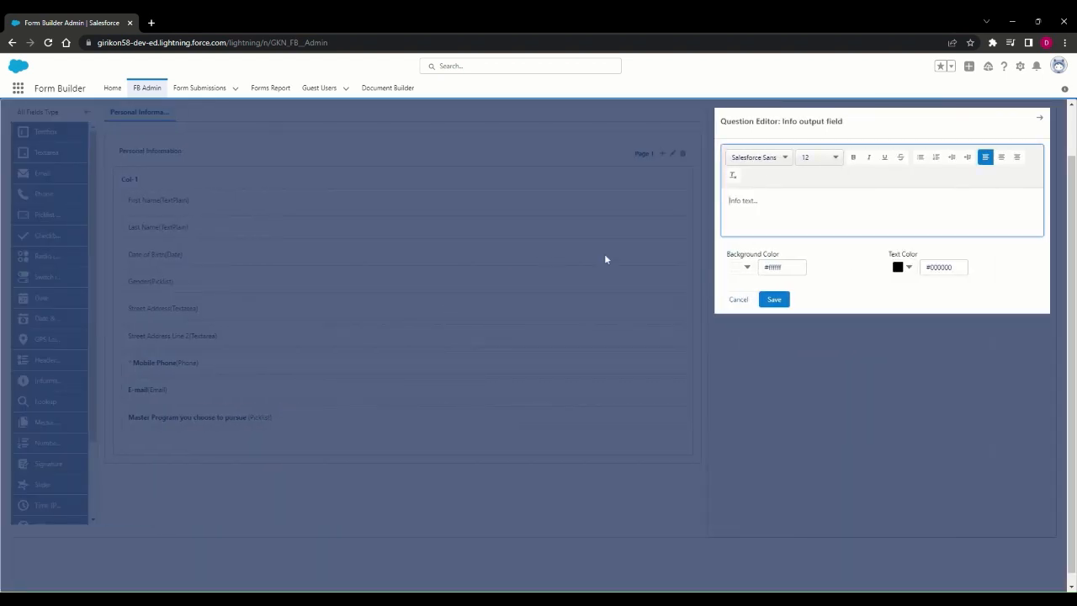
type("Academic Information")
key("ctrl+a")
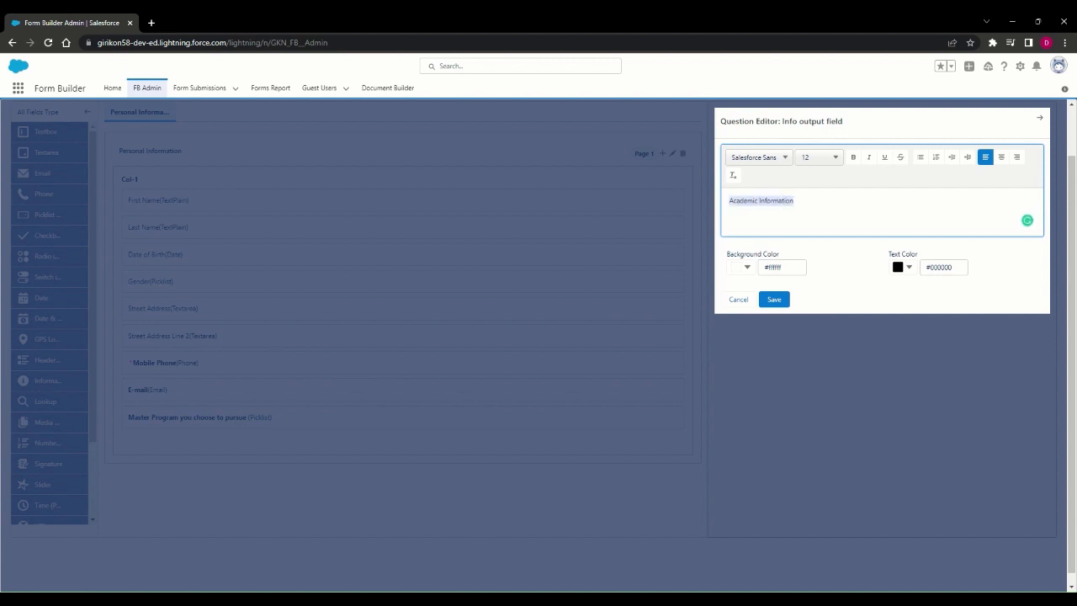
key("ctrl+b")
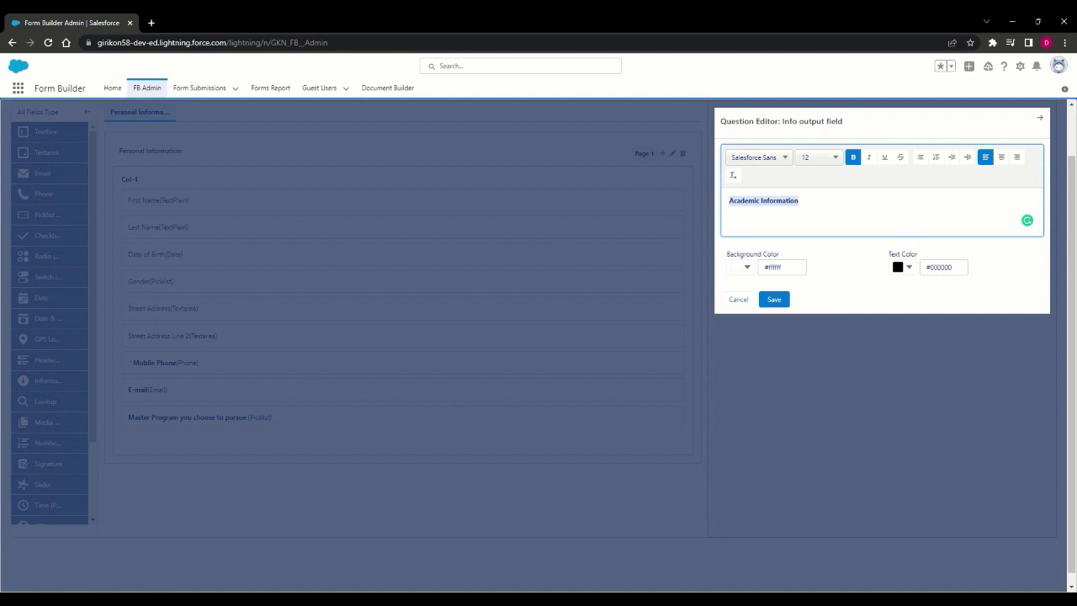
Set the Academic Information text to size 14 with the light blue background #c2dbf7, and save the field.
left_click_drag(803, 201, 728, 200)
left_click(835, 160)
left_click(827, 264)
left_click(746, 268)
scroll(796, 307, "down", 2)
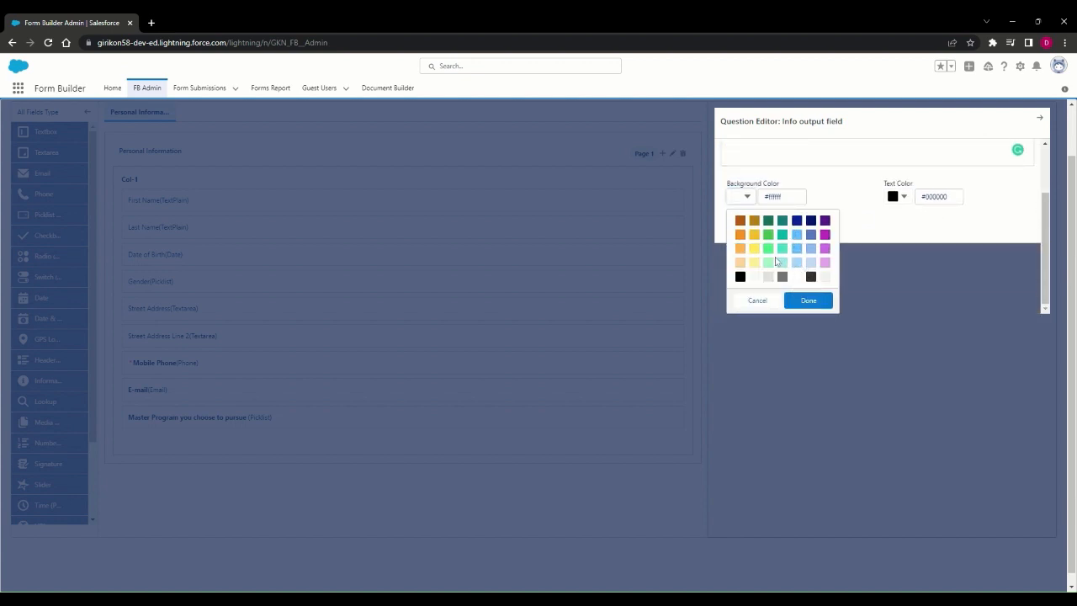
left_click(810, 263)
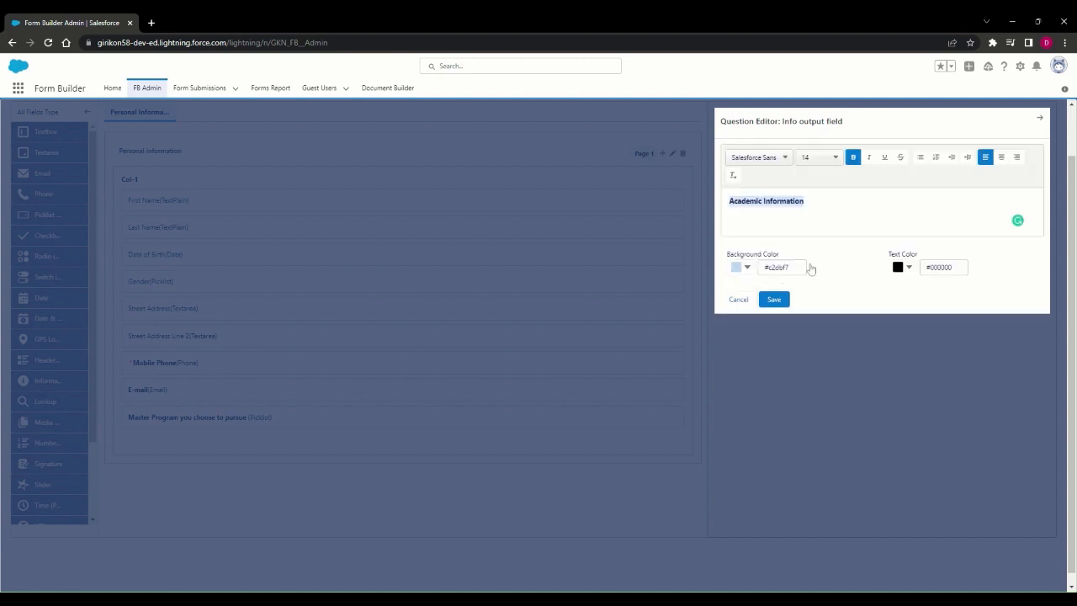
left_click(775, 301)
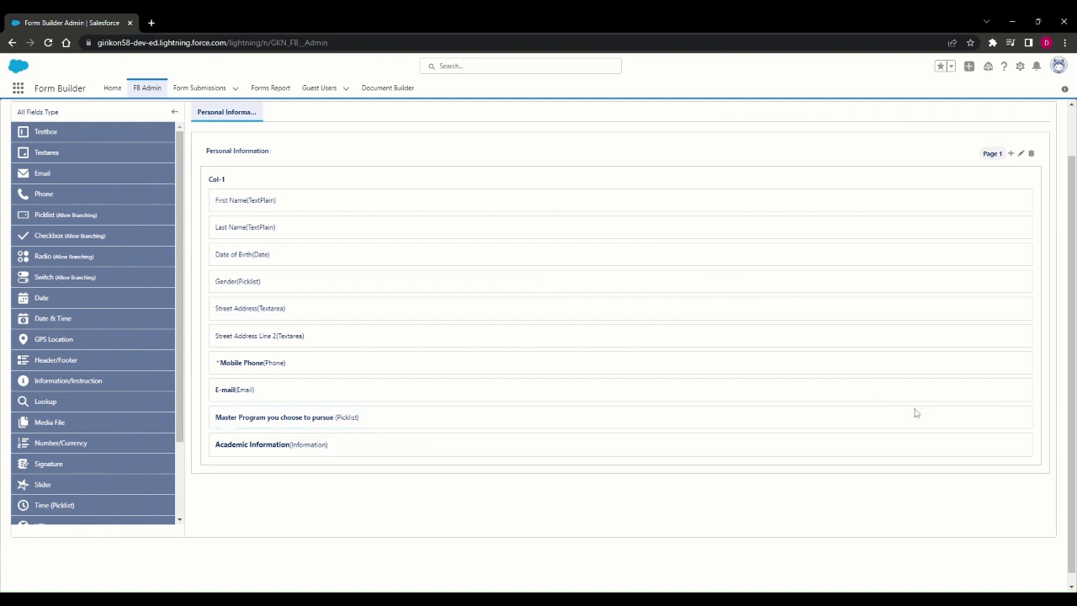
Move Academic Information above the master program question, set its text color to RGB 250, 248, 248 and save it.
left_click_drag(470, 428, 704, 446)
left_click(1012, 414)
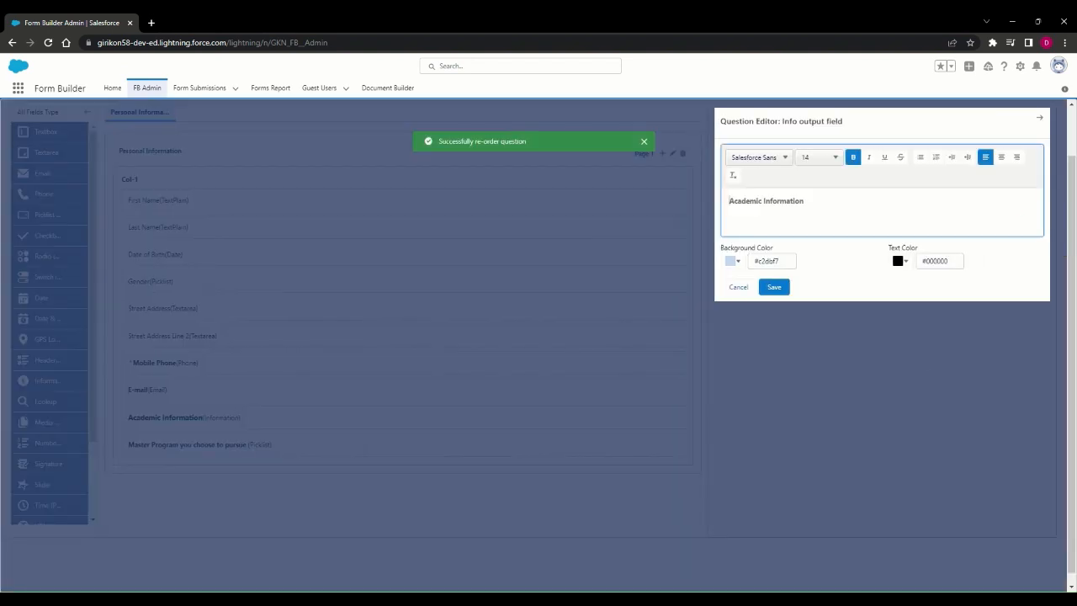
left_click(900, 261)
left_click(810, 284)
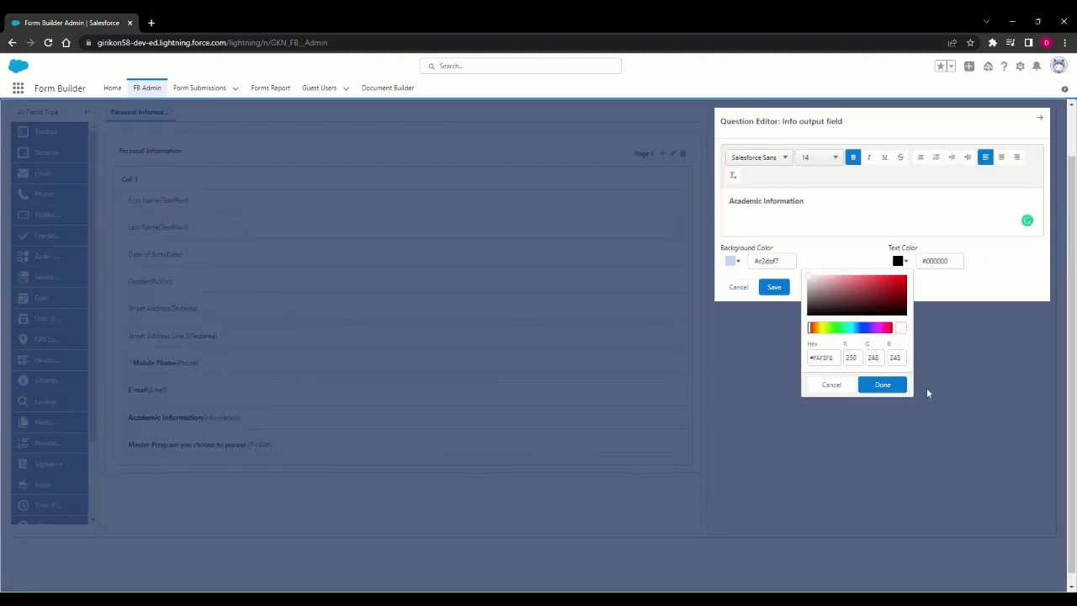
left_click(882, 384)
left_click(770, 286)
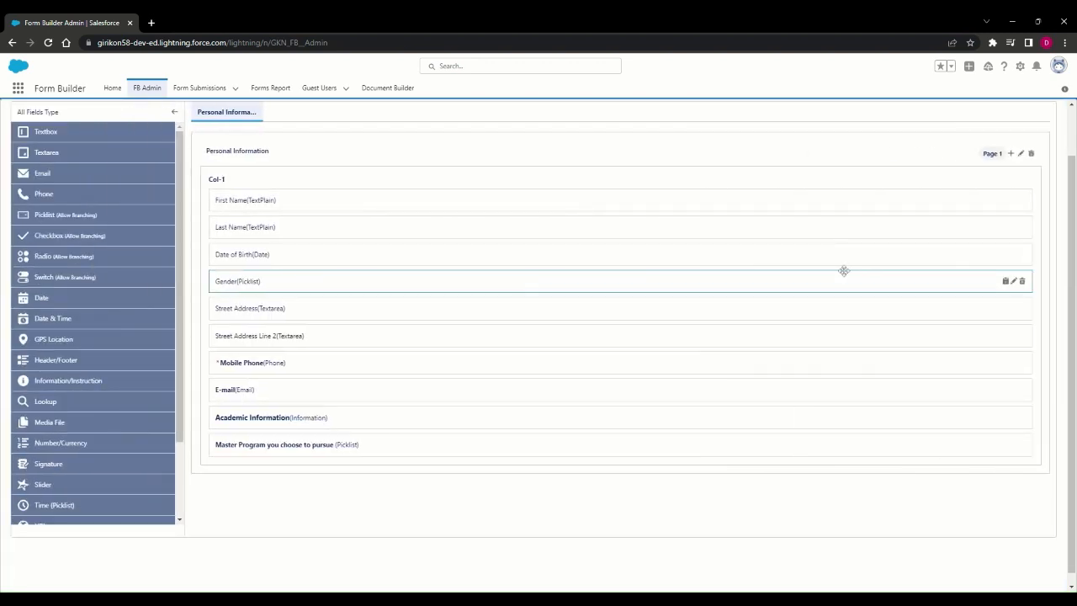
Add a Radio question labelled "Semester" with the options Spring, Summer and Fall below the master program question, and save it.
left_click_drag(255, 191, 315, 471)
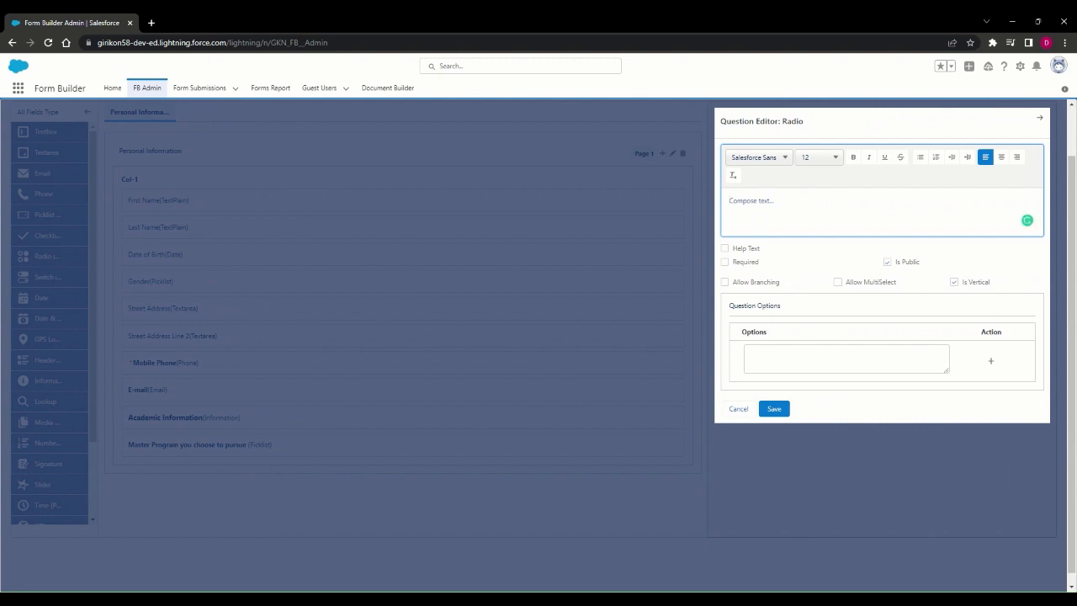
type("Semester")
left_click(841, 357)
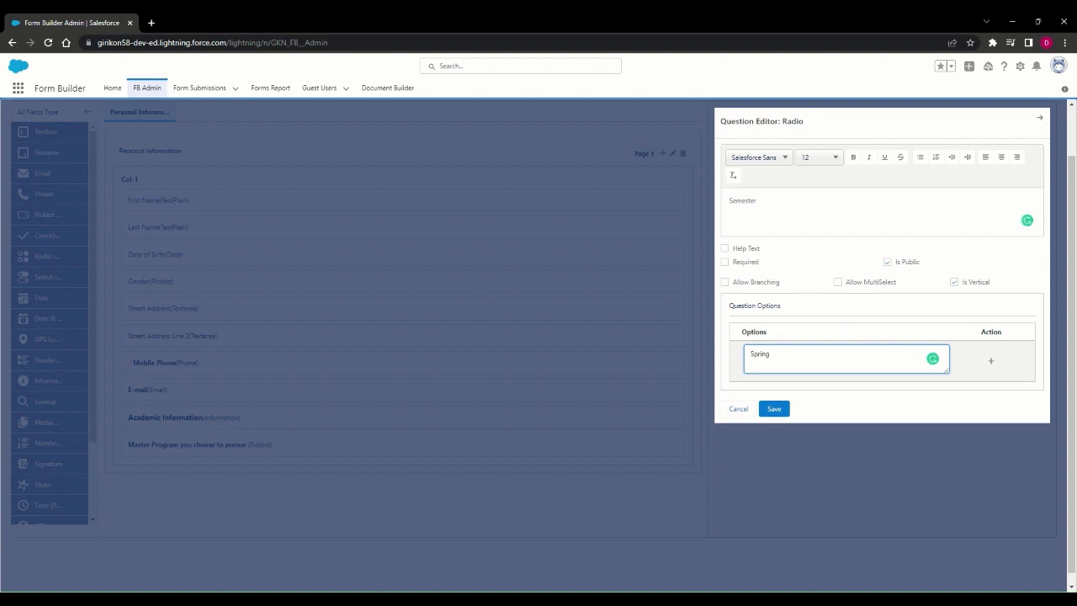
left_click(990, 360)
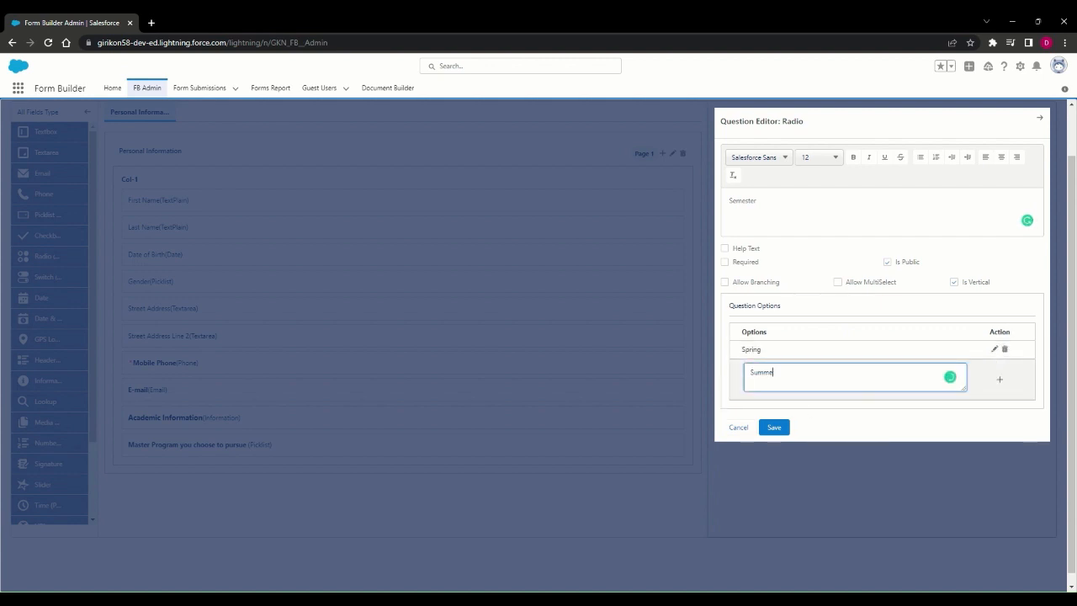
left_click(999, 380)
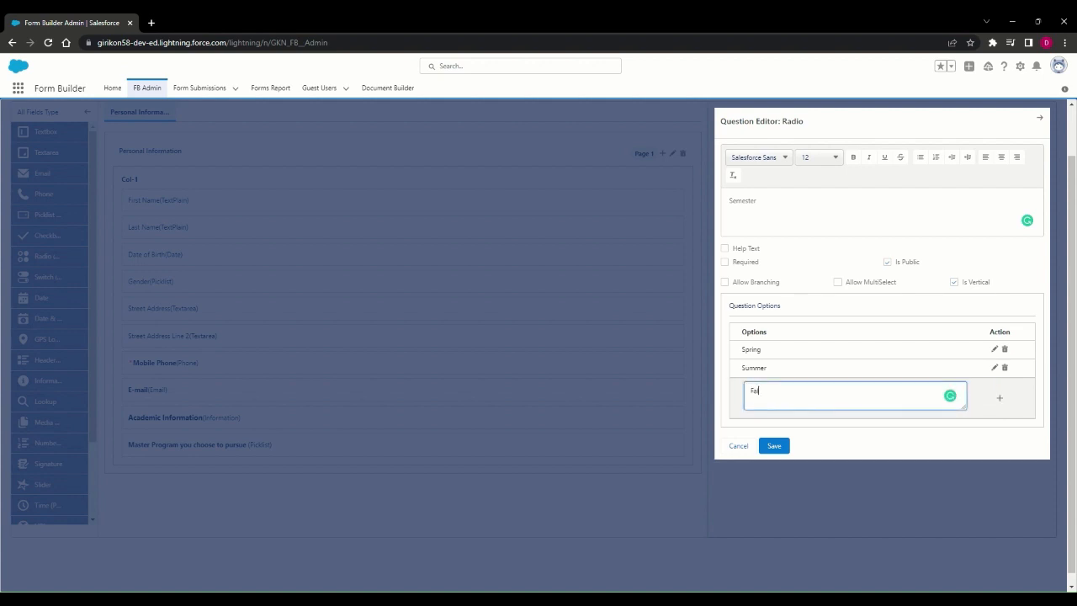
left_click(999, 397)
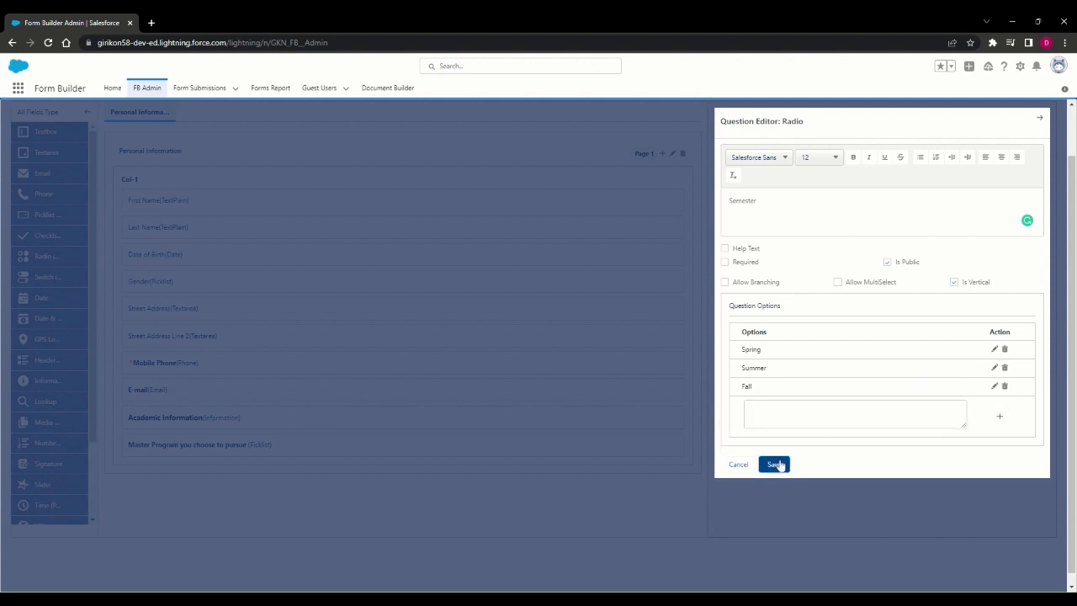
left_click(775, 464)
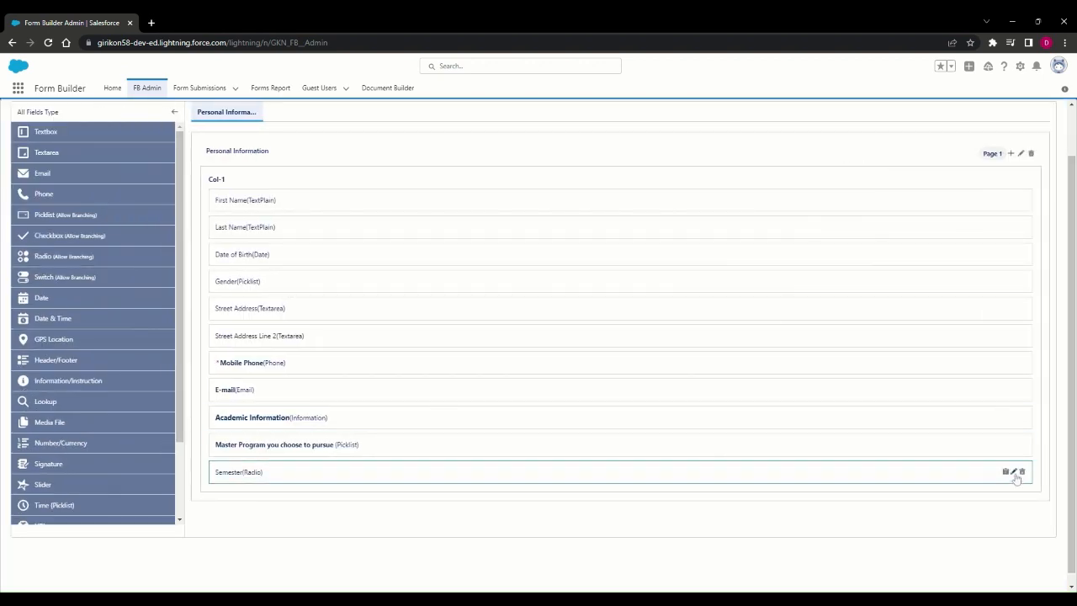
Make the label of the Semester question bold and save the question.
left_click(1015, 471)
key("ctrl+a")
key("ctrl+b")
left_click(774, 469)
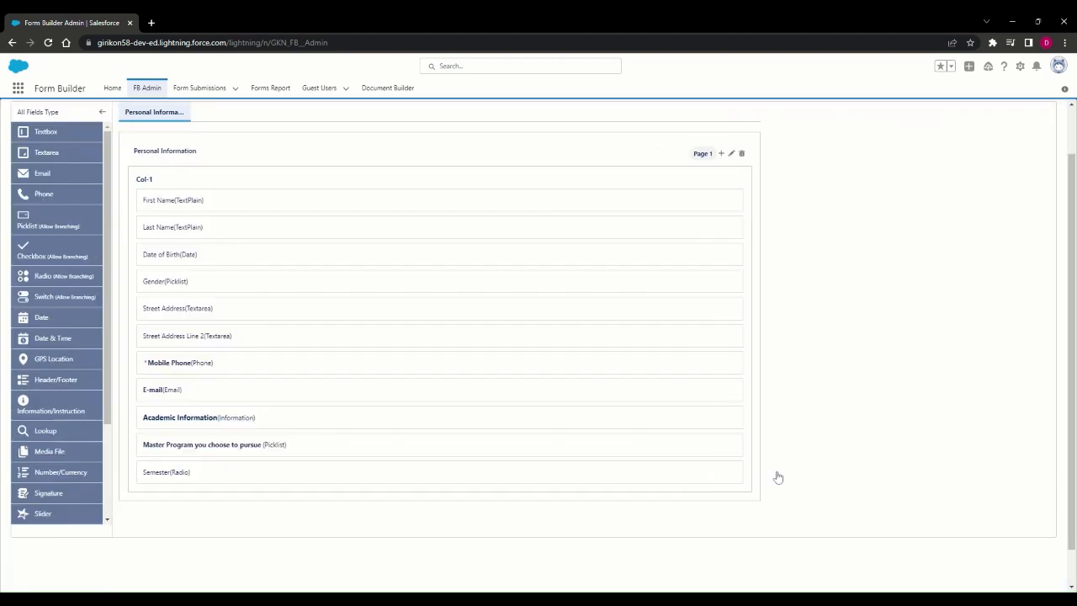
Add a Radio question with the bold label "Previous Degree Earned" below the Semester question.
left_click_drag(65, 260, 271, 475)
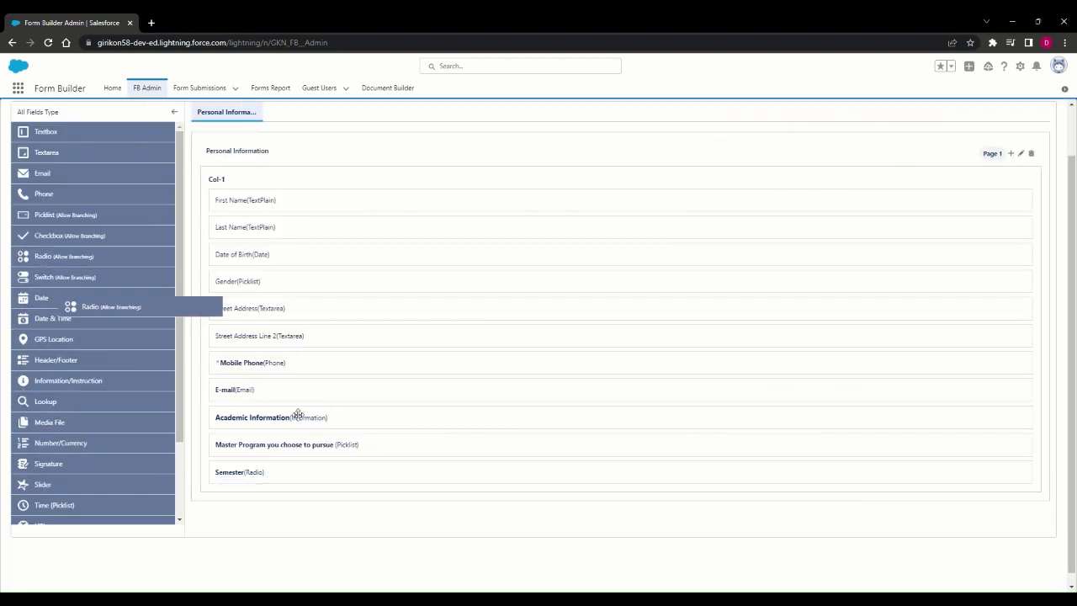
left_click_drag(283, 373, 303, 483)
left_click(775, 217)
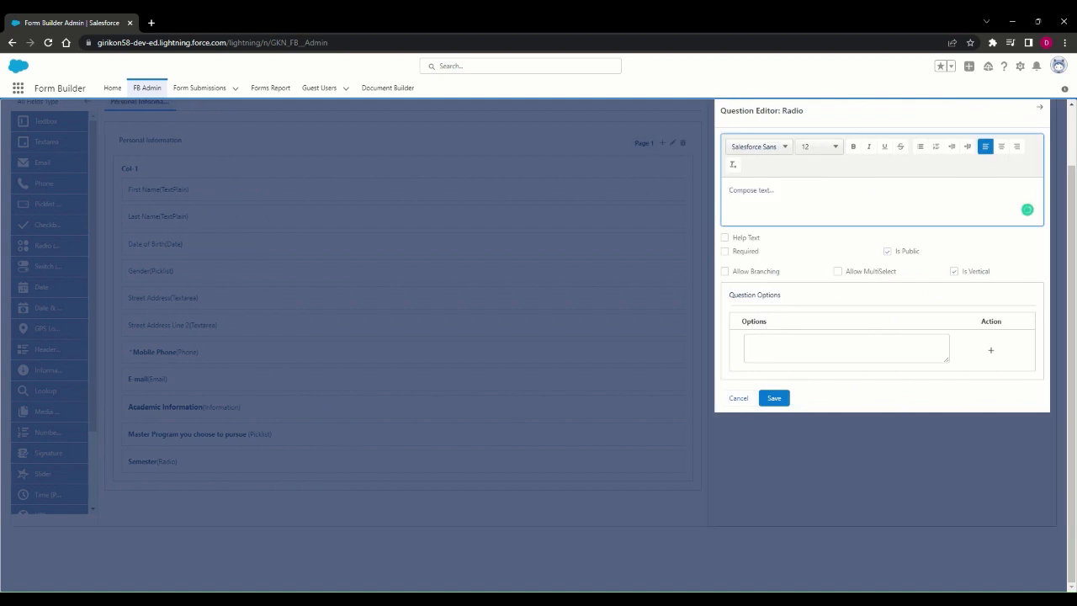
key("ctrl+b")
type("Previous Degree Earned")
Give the Previous Degree Earned question the options Bachelors and Masters, and save it.
left_click(932, 347)
type("Bachelors")
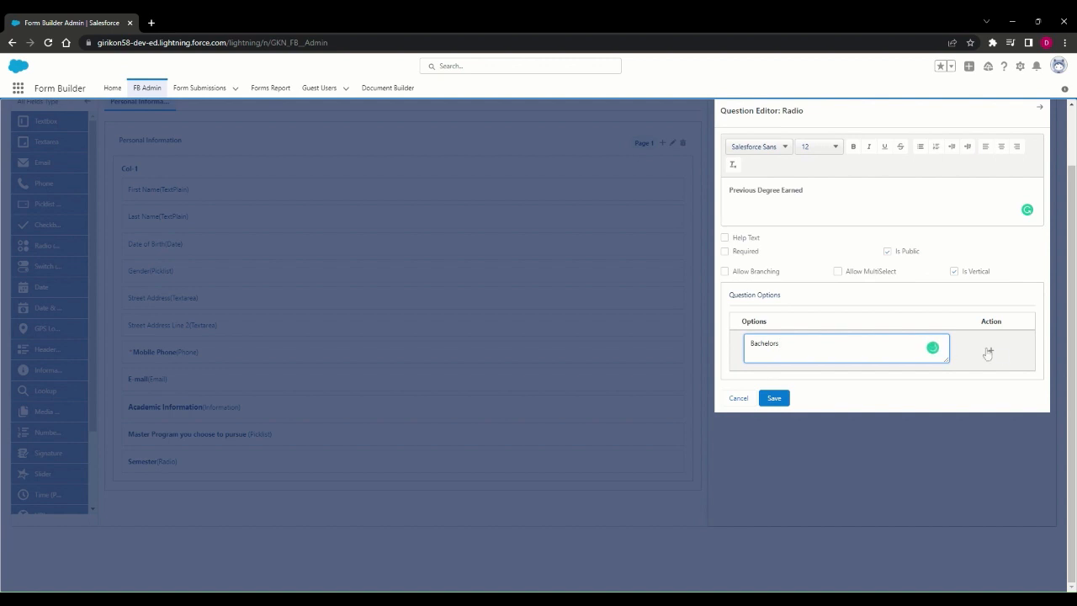
left_click(988, 353)
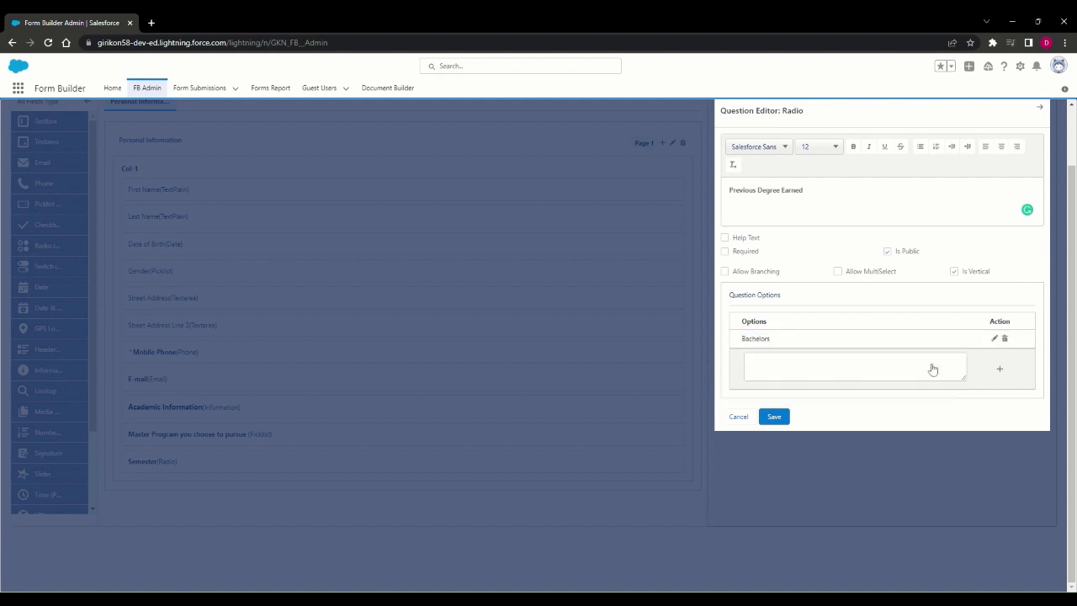
left_click(933, 367)
type("Masters")
left_click(999, 369)
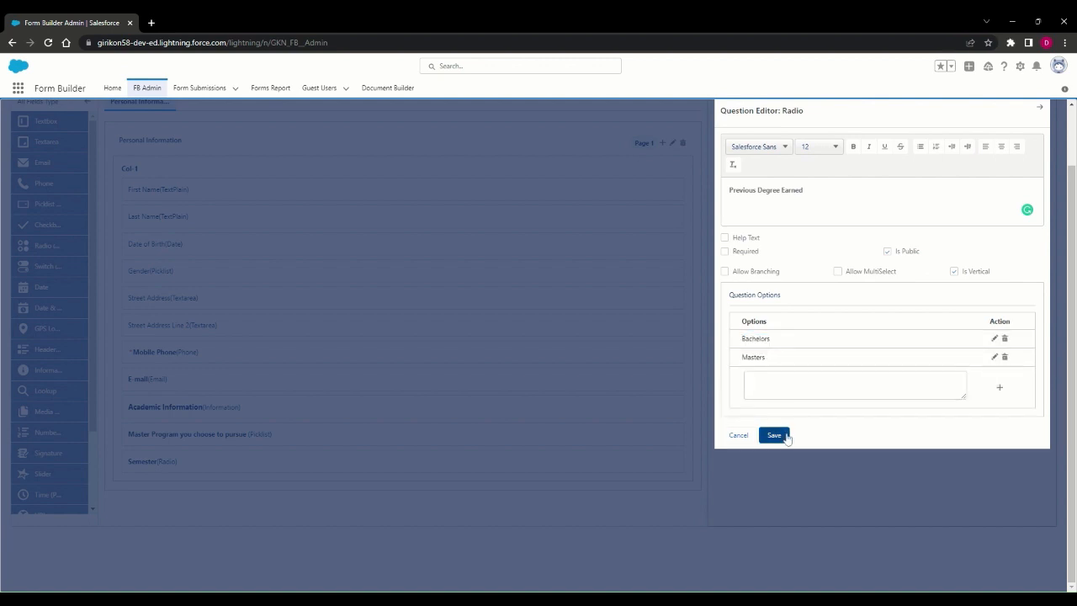
left_click(773, 435)
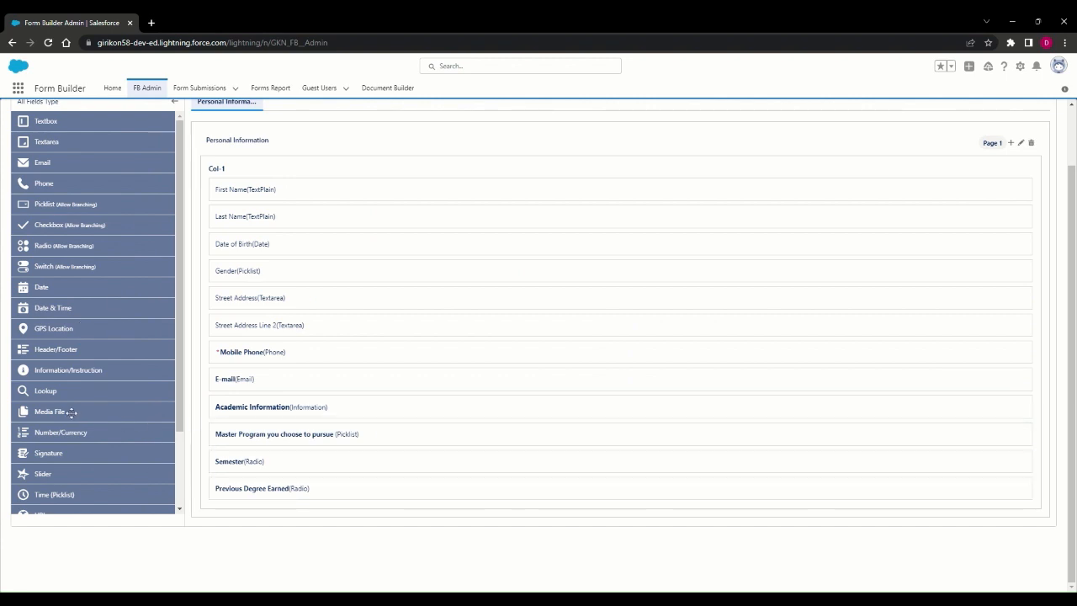
Add a Media File question labelled "Attached are Your Education Documents in PDF Format Only", save it and place it below Previous Degree Earned.
left_click_drag(71, 411, 324, 505)
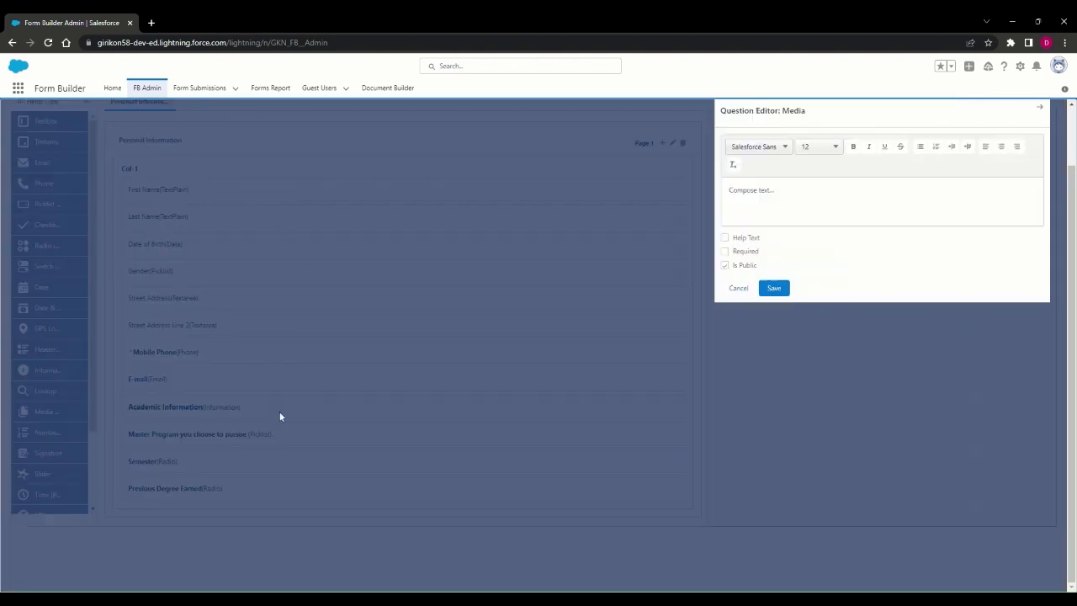
type("A")
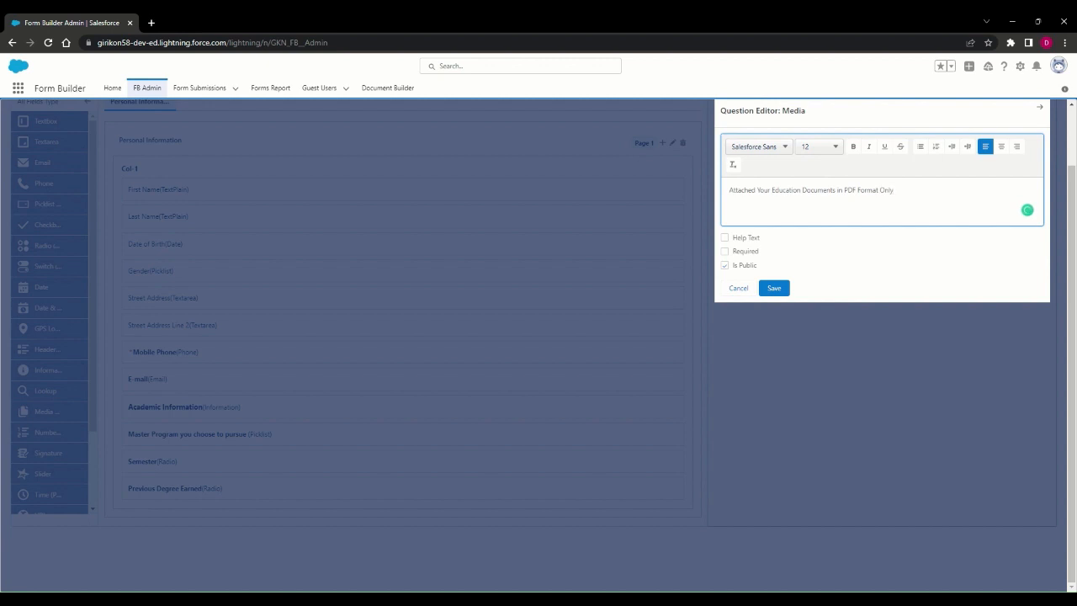
mouse_move(763, 190)
left_click(777, 221)
left_click(781, 287)
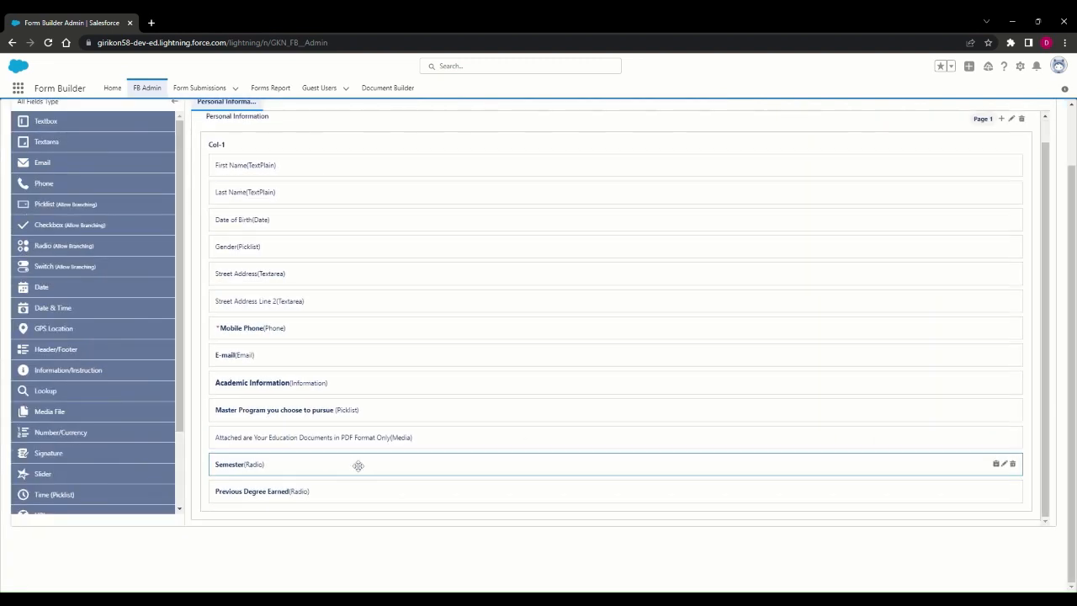
left_click_drag(355, 438, 336, 509)
scroll(342, 305, "up", 1)
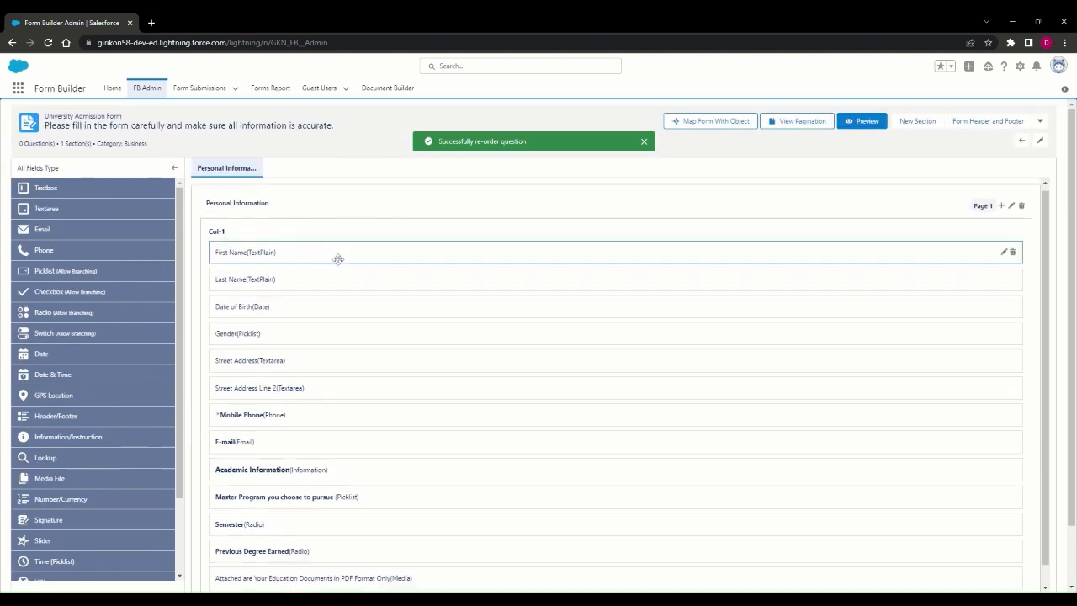
Add a Signature question with the bold label "Signature" below the education documents question and save it.
scroll(312, 260, "down", 2)
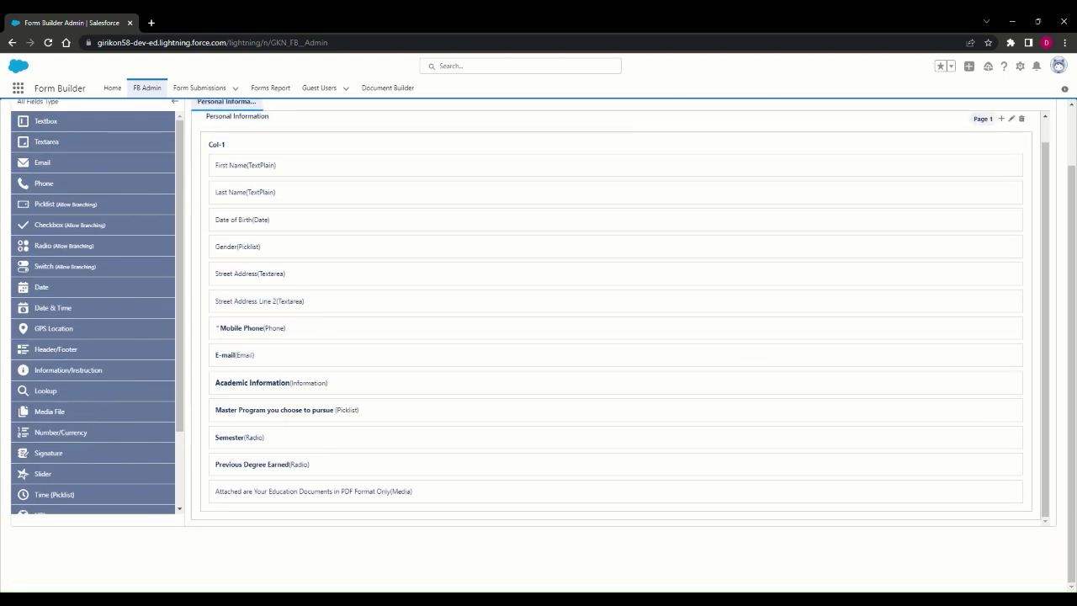
left_click_drag(83, 455, 305, 512)
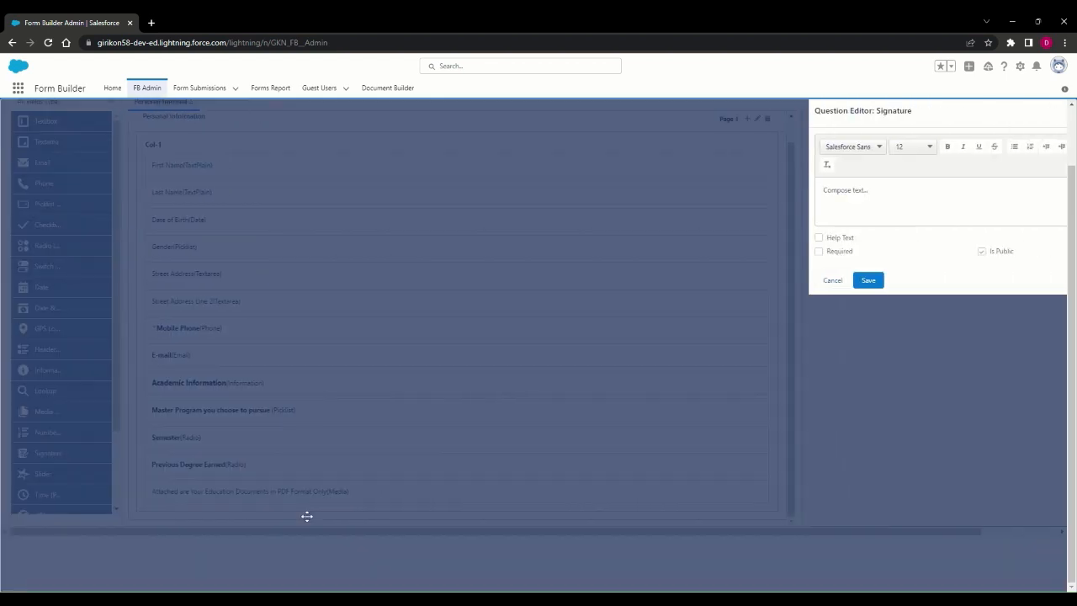
type("Signature")
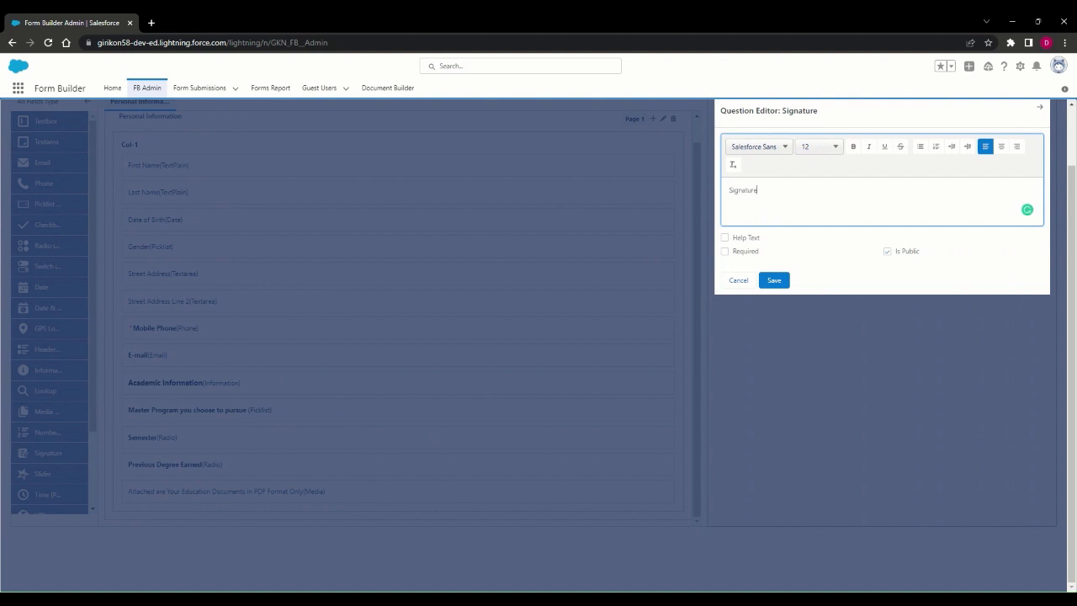
key("ctrl+a")
key("ctrl+b")
left_click(773, 279)
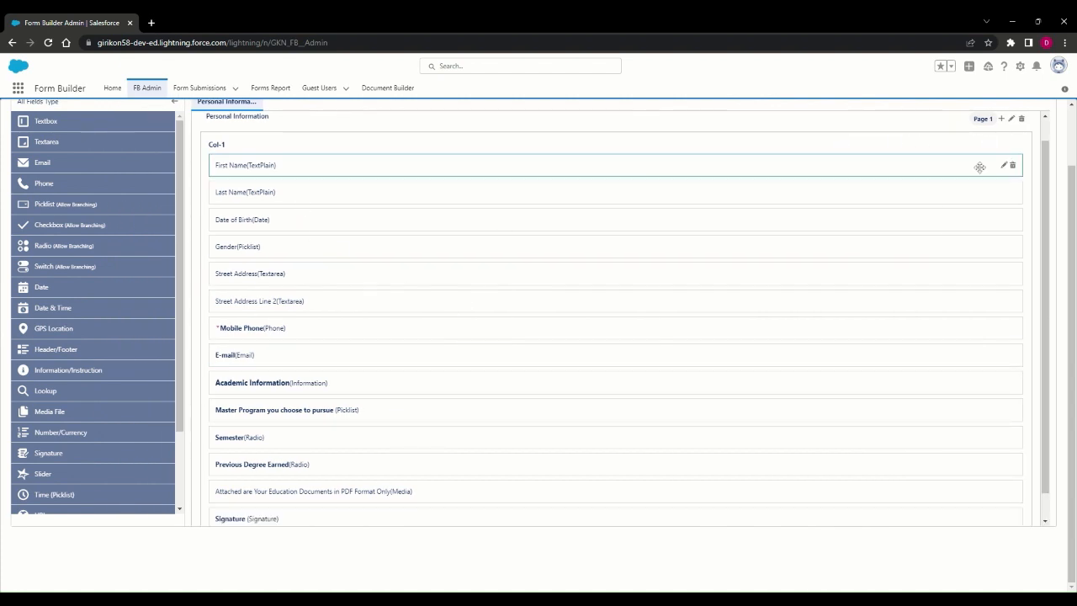
Make the labels of the First Name and Last Name questions bold and save both questions.
left_click(1003, 165)
key("ctrl+a")
key("ctrl+b")
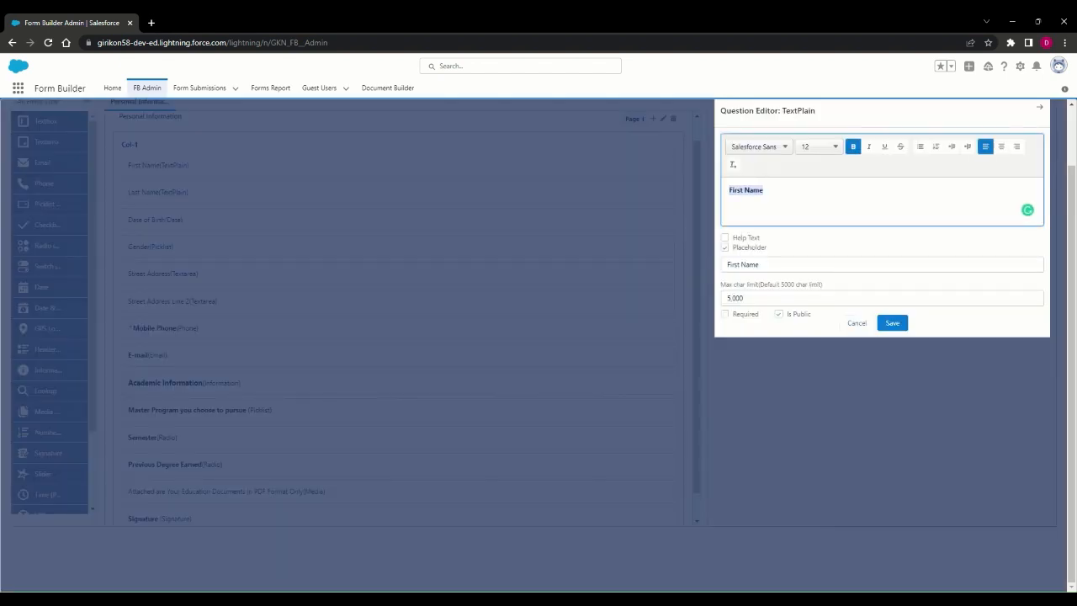
left_click(892, 322)
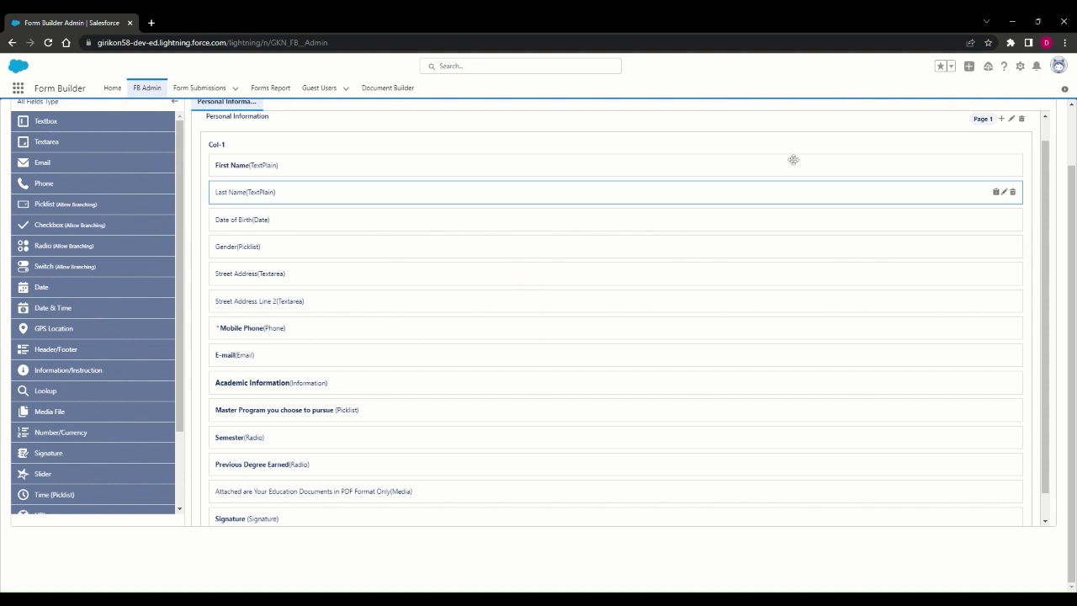
left_click(1003, 191)
key("ctrl+a")
key("ctrl+b")
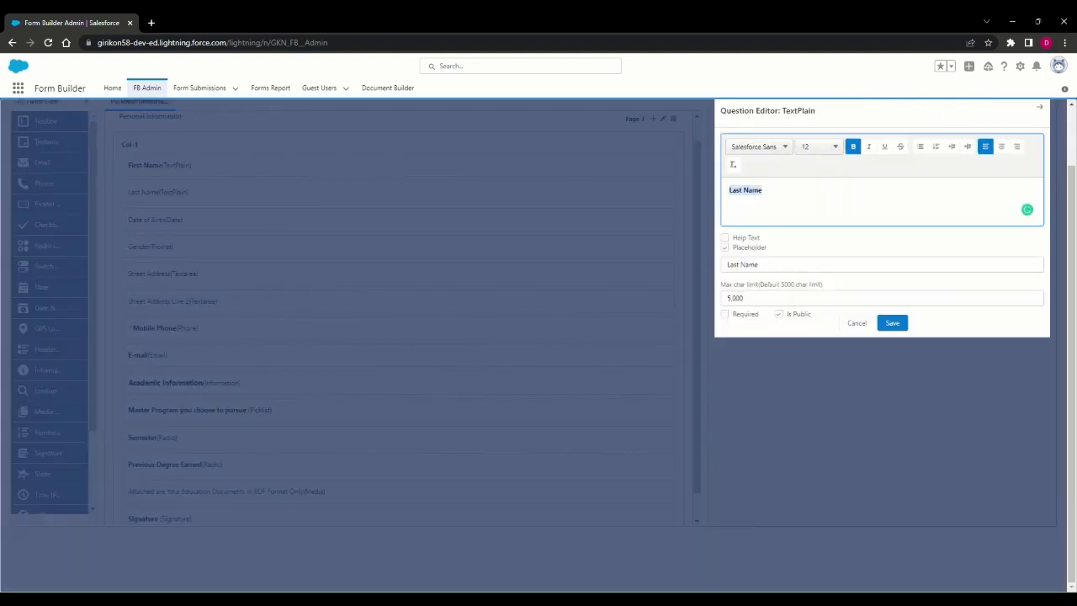
left_click(891, 322)
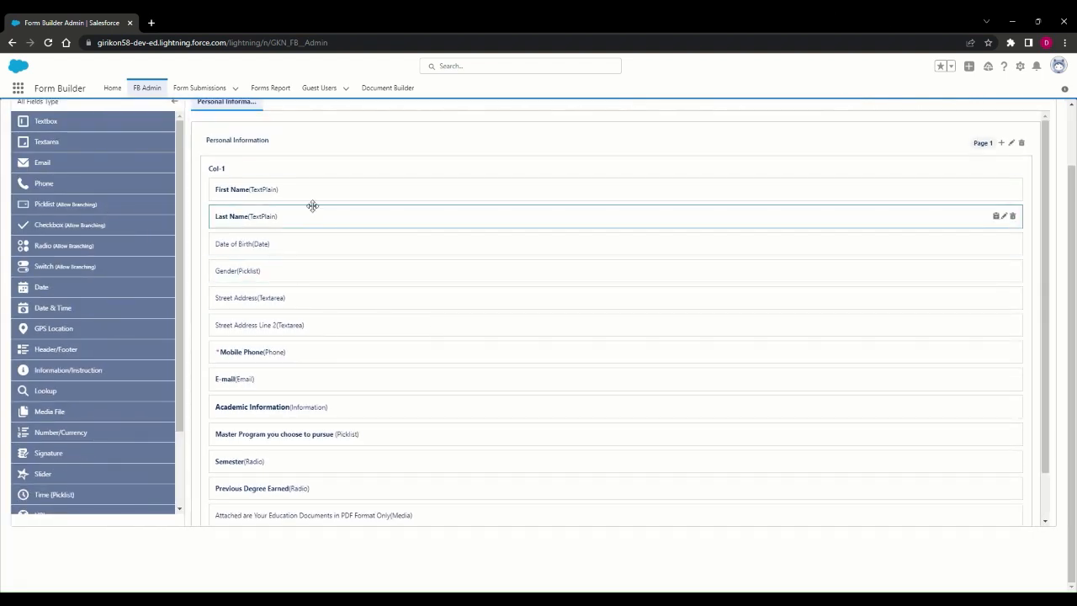
Preview the University Admission Form and check its questions and the readability of the Academic Information heading.
scroll(437, 290, "up", 1)
scroll(701, 274, "up", 1)
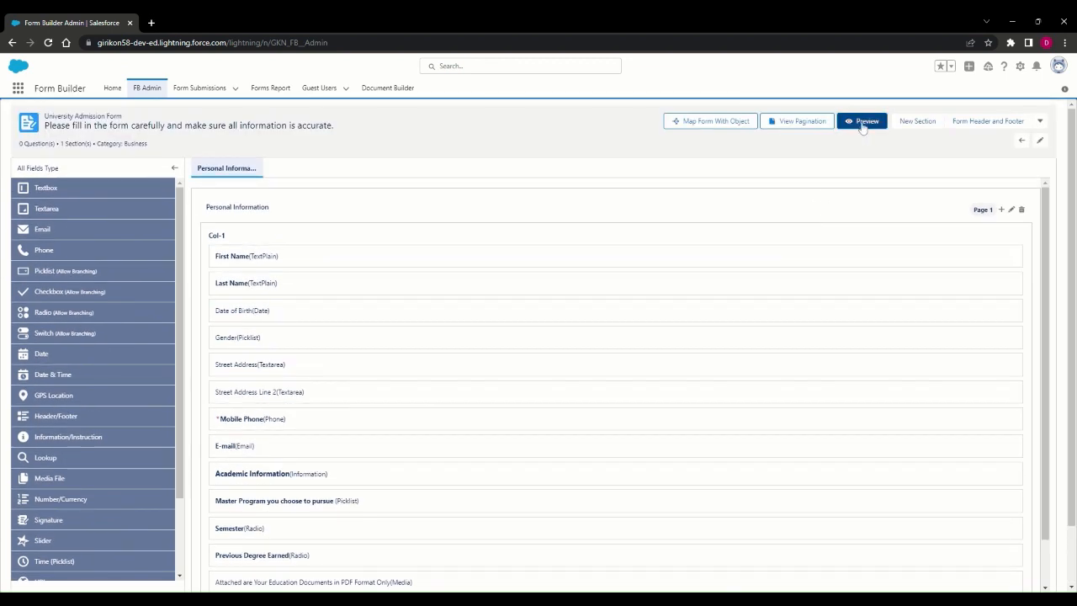
left_click(862, 123)
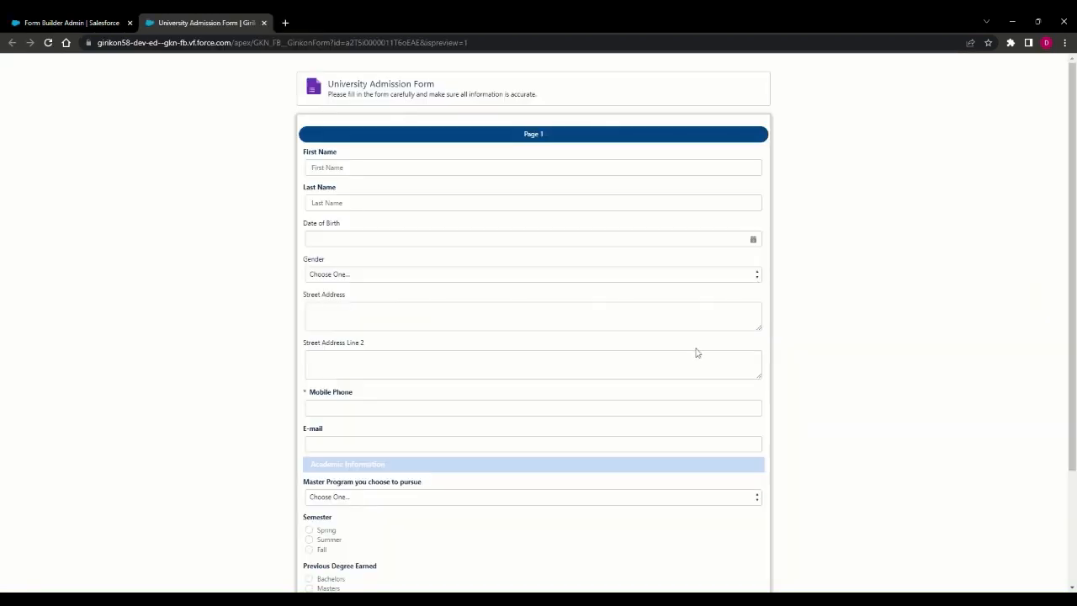
scroll(564, 361, "down", 2)
scroll(564, 360, "up", 2)
scroll(505, 353, "down", 2)
left_click_drag(310, 317, 392, 333)
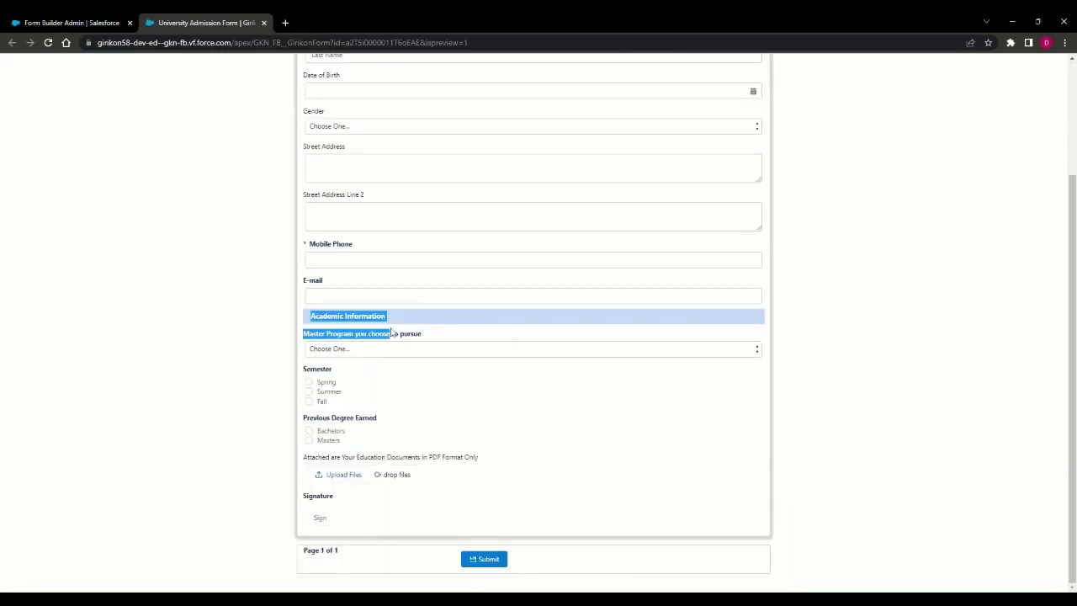
left_click(438, 326)
Back in the form editor, set the text color of the Academic Information heading to dark grey #282727 and save it.
left_click(72, 23)
scroll(557, 356, "down", 1)
left_click(1005, 425)
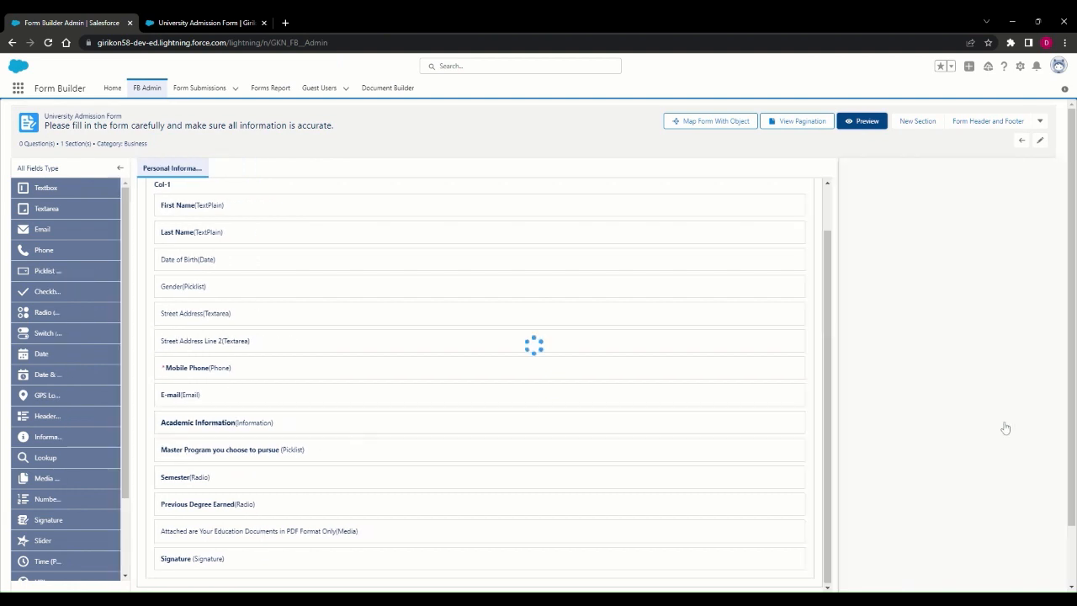
left_click(904, 317)
left_click_drag(809, 335, 810, 368)
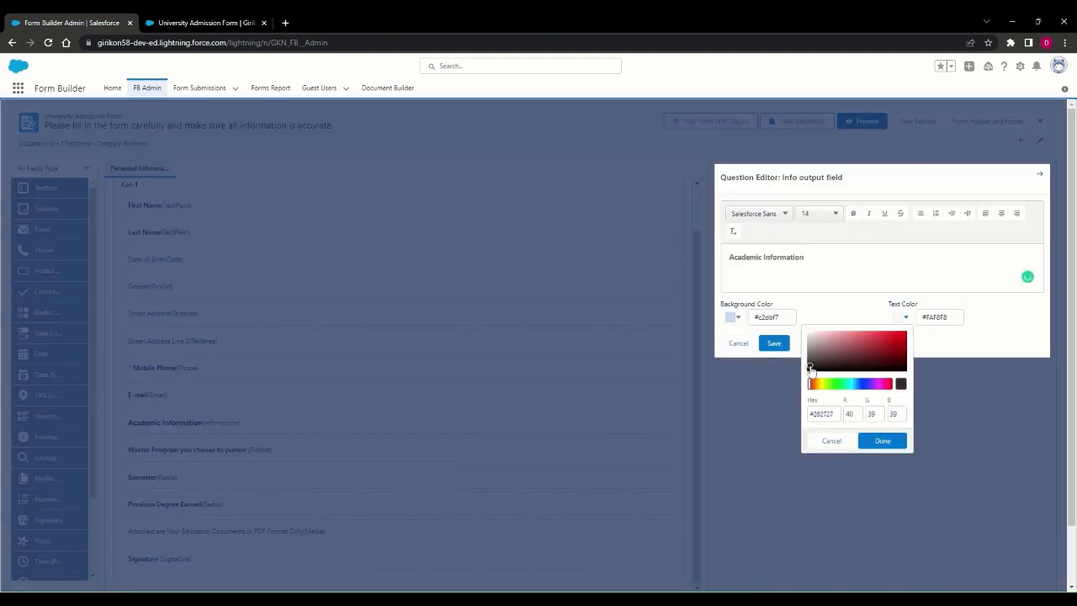
left_click(882, 440)
left_click(776, 344)
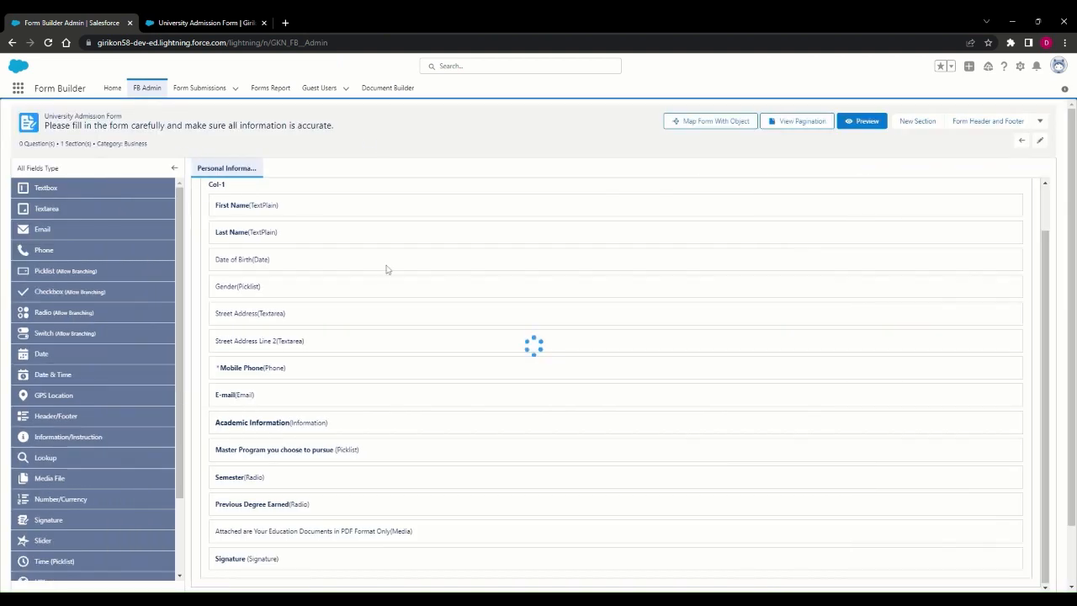
Reload the form preview and fill in the applicant's first and last name.
left_click(201, 22)
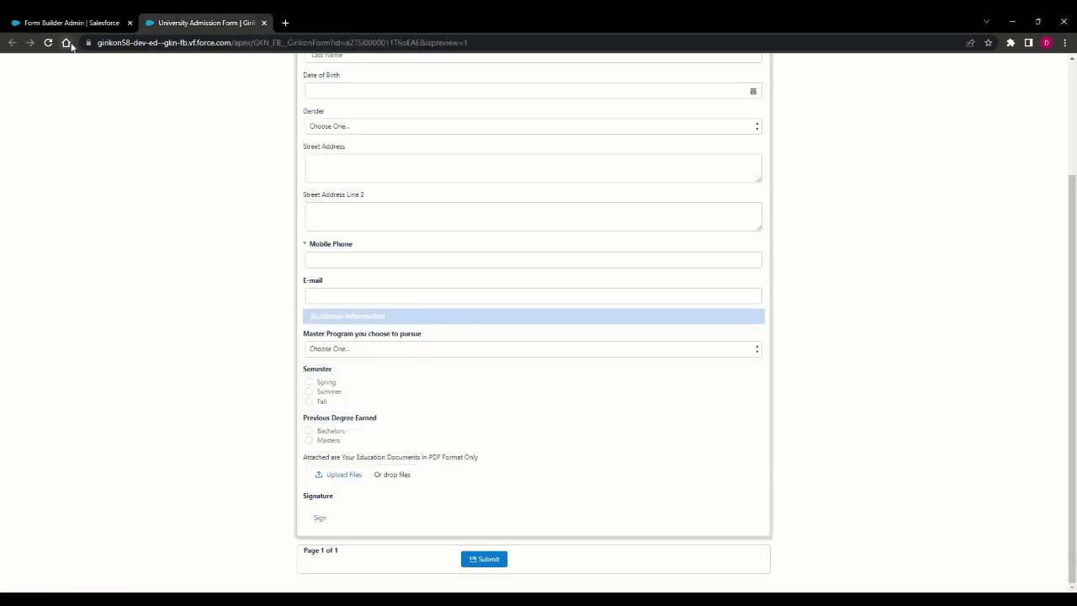
left_click(48, 42)
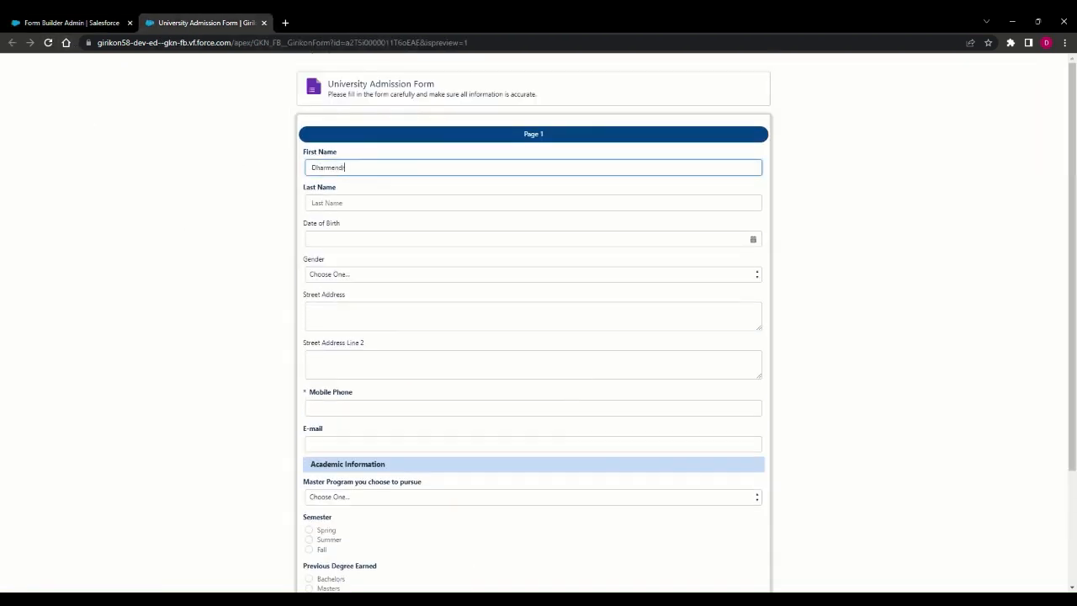
type("a")
key("Tab")
type("Kumar")
key("Tab")
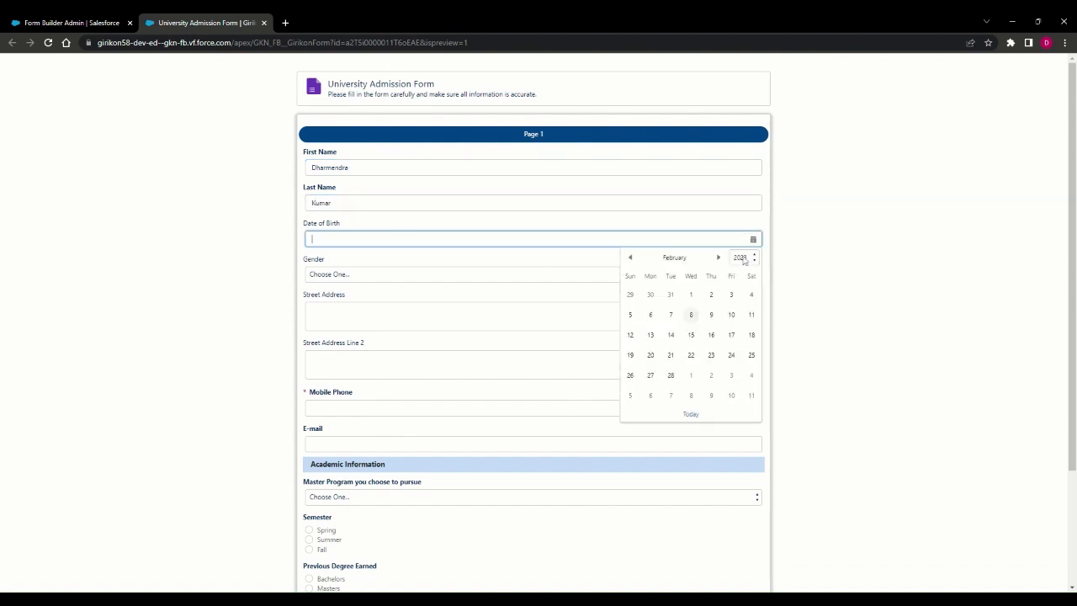
Pick the applicant's date of birth and set Gender to Male.
left_click(742, 257)
triple_click(719, 257)
triple_click(719, 257)
triple_click(719, 258)
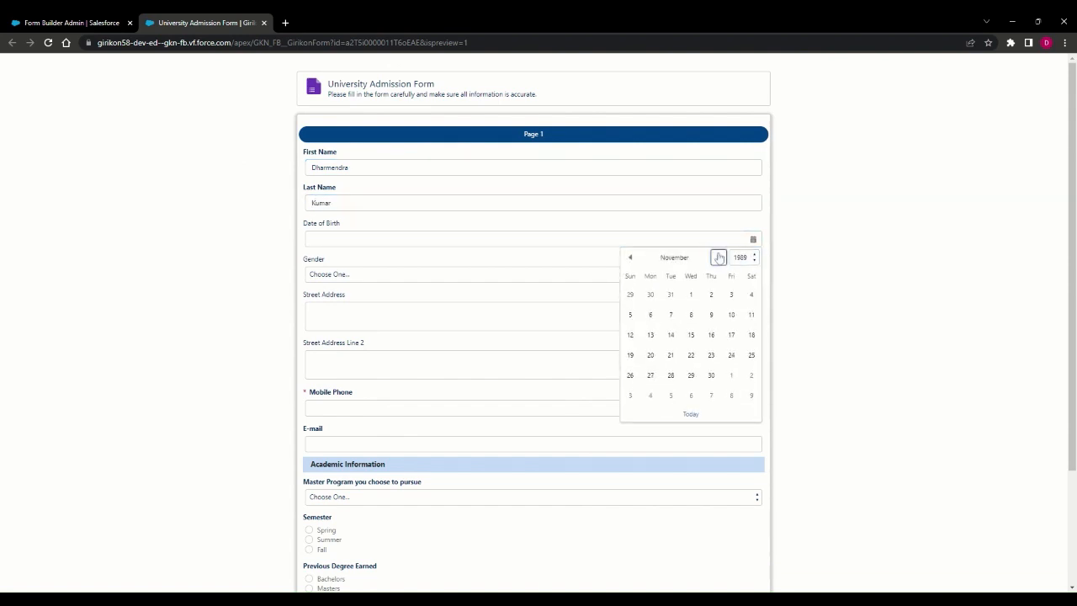
left_click(719, 258)
left_click(671, 314)
left_click(328, 276)
key("m")
Fill in the applicant's address in Street Address and Street Address Line 2.
left_click(350, 318)
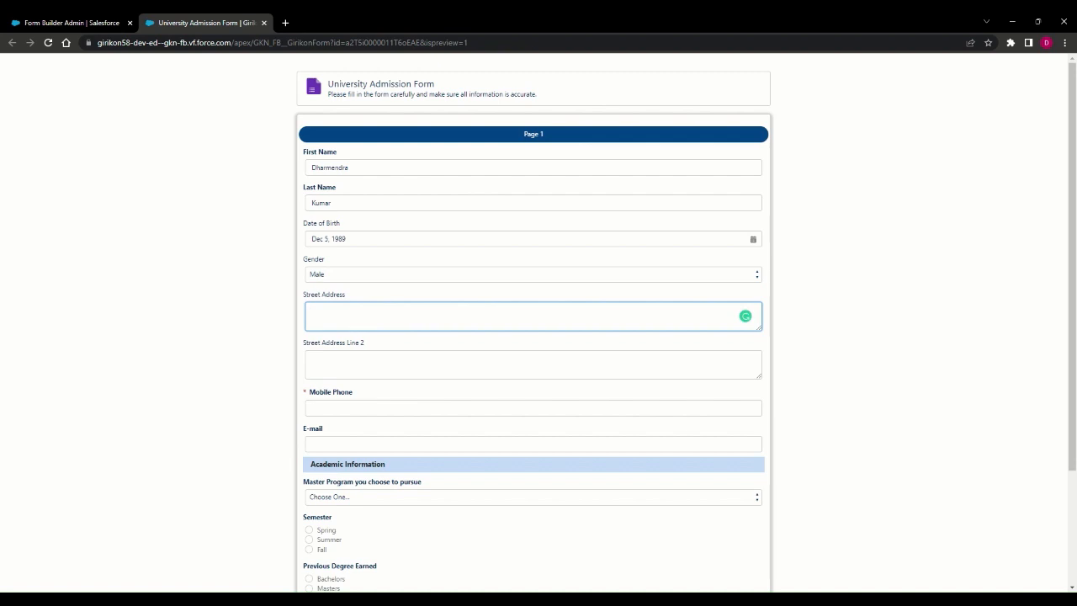
left_click(744, 316)
left_click(312, 359)
type("Uttar Pradesh")
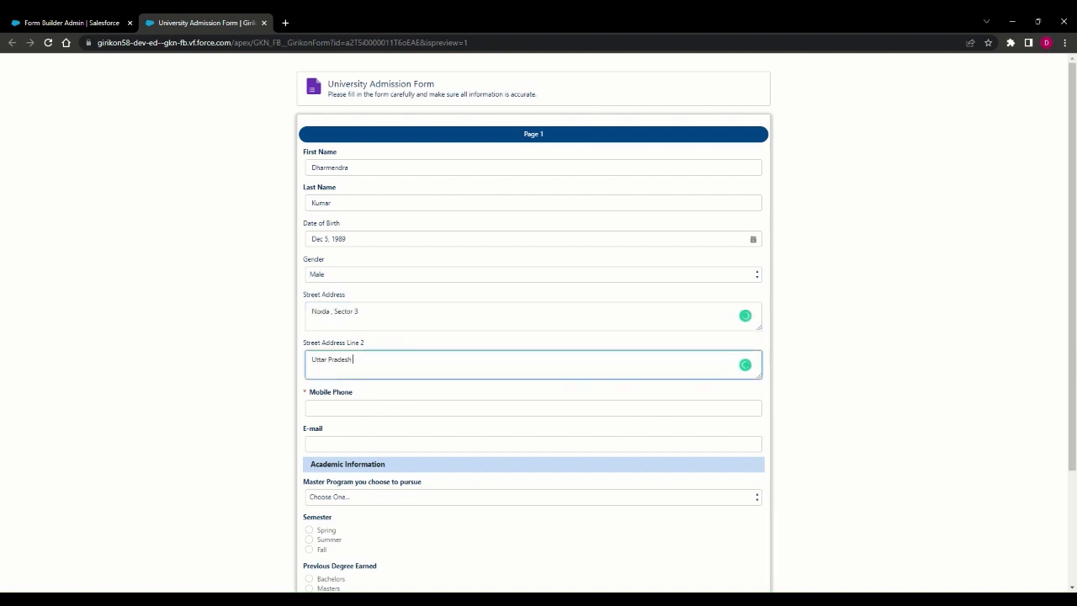
left_click(359, 311)
left_click(345, 370)
Enter the applicant's mobile phone number and e-mail address.
left_click(418, 410)
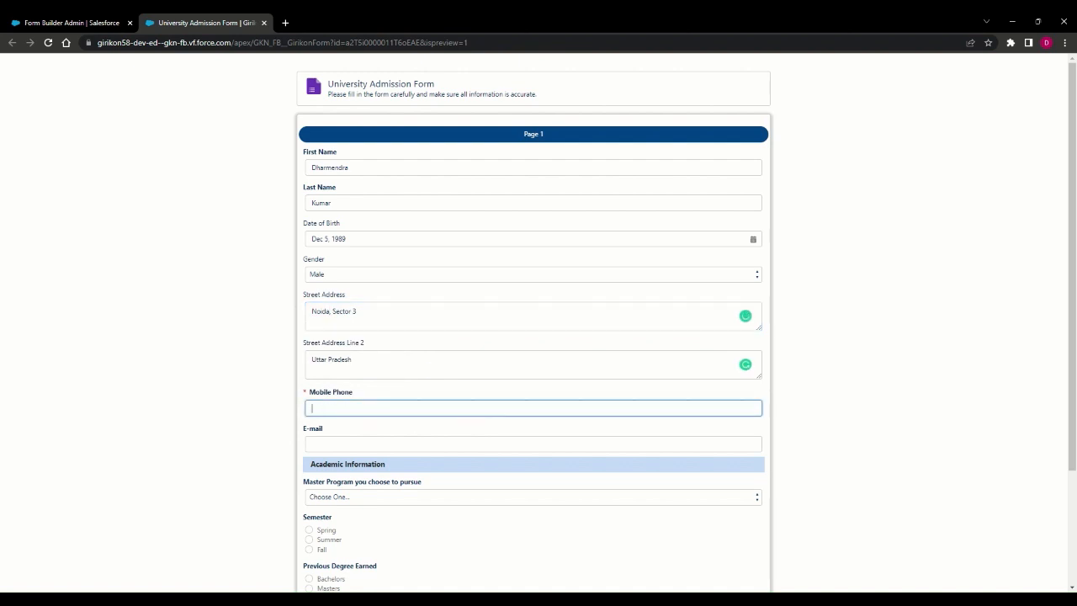
left_click(401, 425)
scroll(401, 409, "down", 2)
left_click(401, 331)
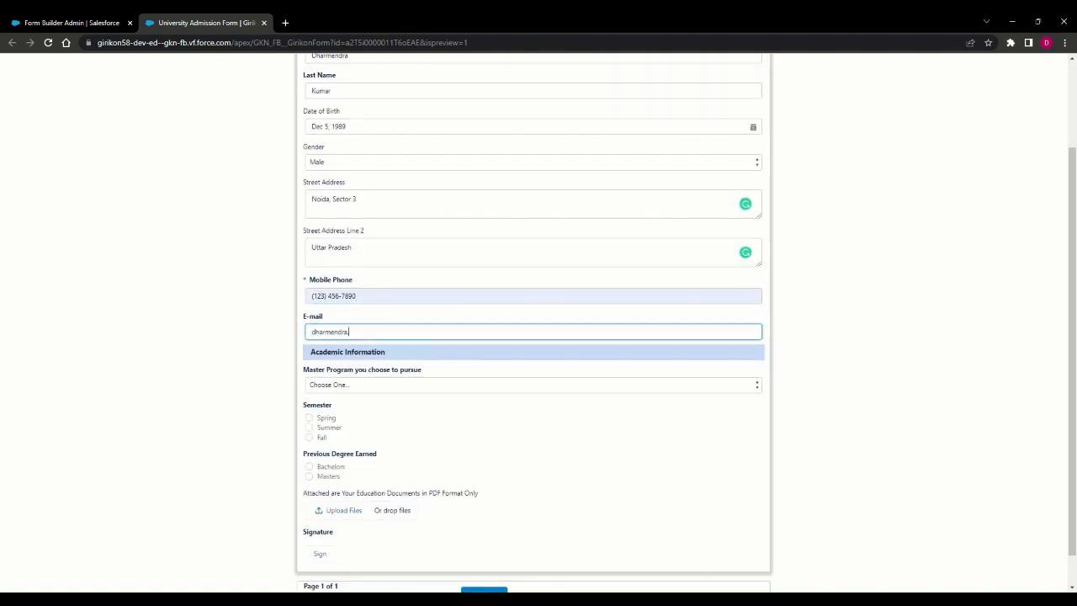
Complete the academic section with Program 1, semester Spring and previous degree Bachelors, and attach Girikon Holiday List 2023.pdf.
left_click(357, 386)
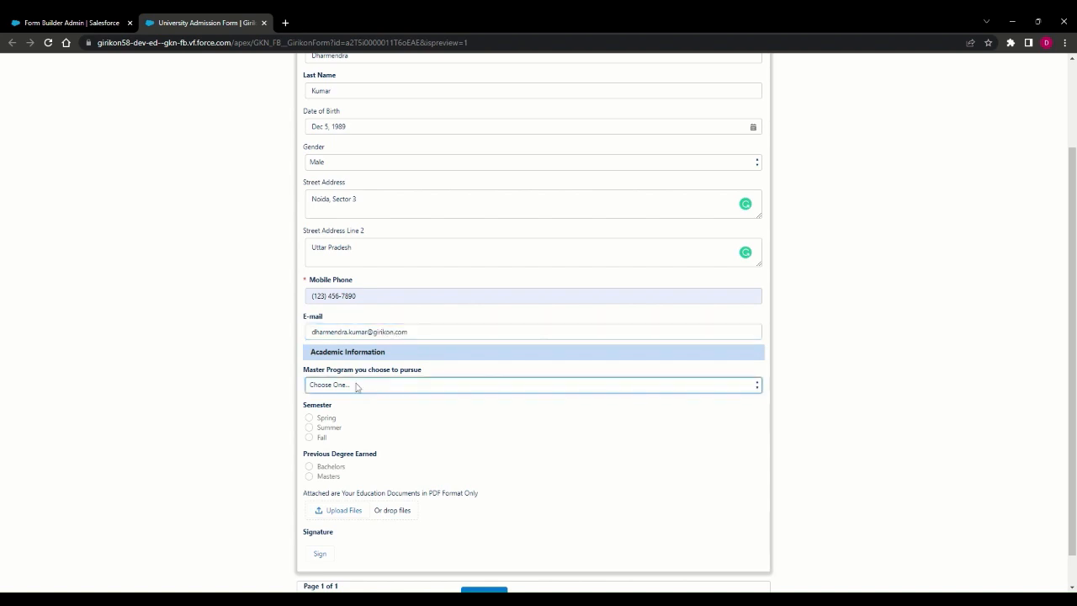
left_click(355, 410)
scroll(241, 381, "down", 1)
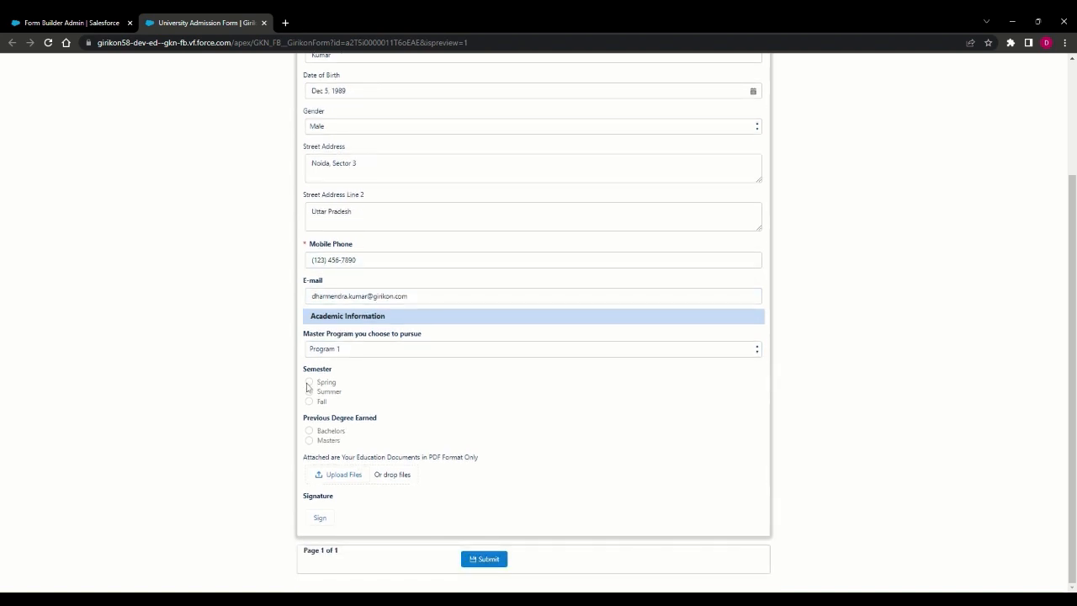
left_click(309, 431)
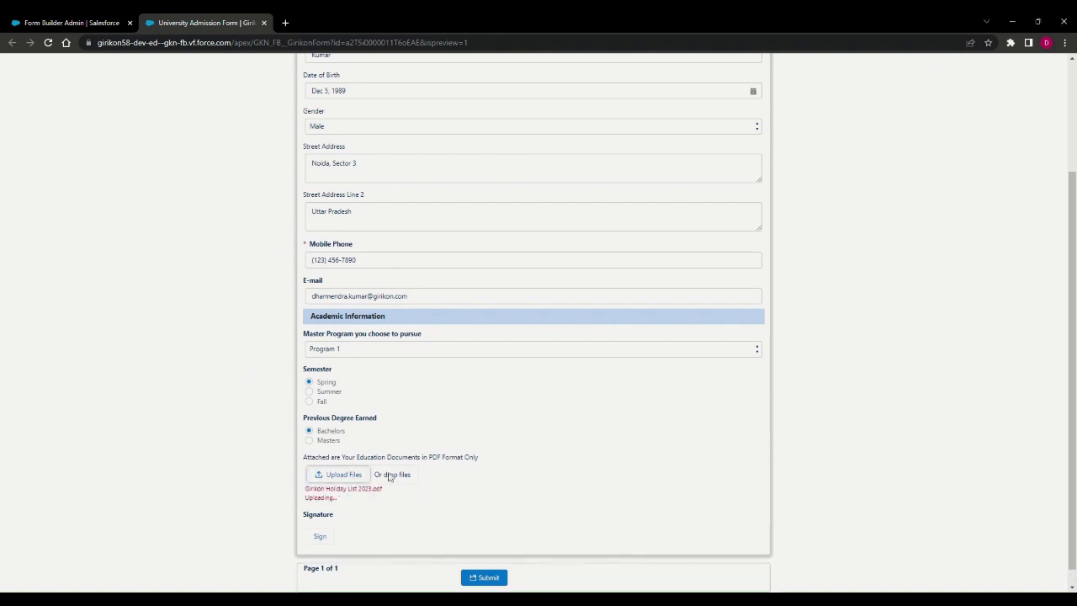
Draw the applicant's signature by hand in the Signature Pad and save it.
left_click(319, 518)
left_click_drag(404, 354, 434, 393)
mouse_move(411, 350)
left_mouse_down()
mouse_move(488, 334)
mouse_move(527, 271)
mouse_move(642, 288)
left_mouse_up()
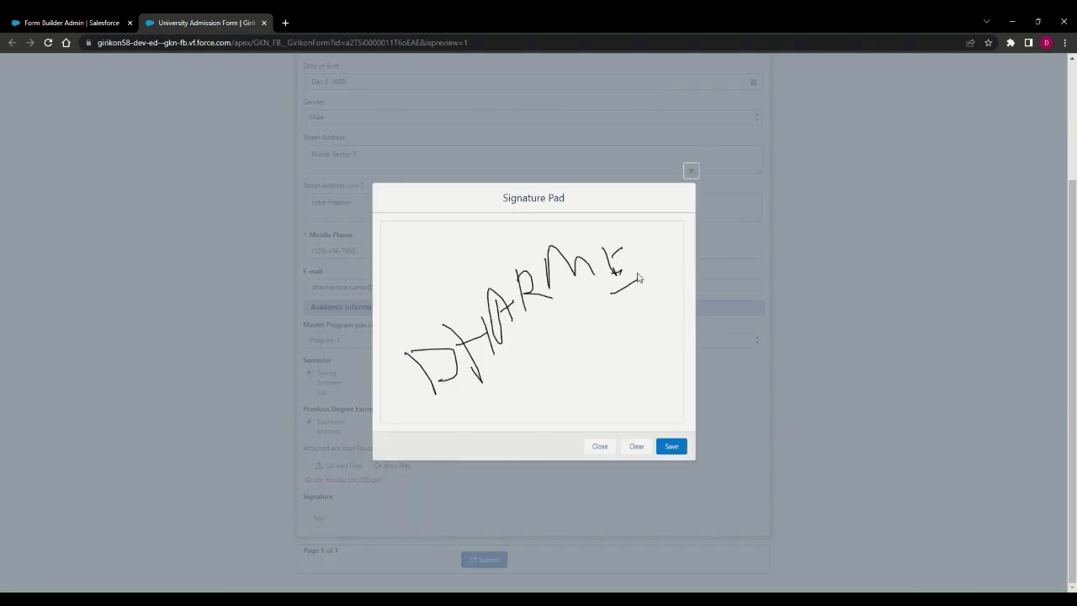
left_click_drag(639, 242, 683, 262)
left_click_drag(670, 224, 690, 246)
left_click(671, 445)
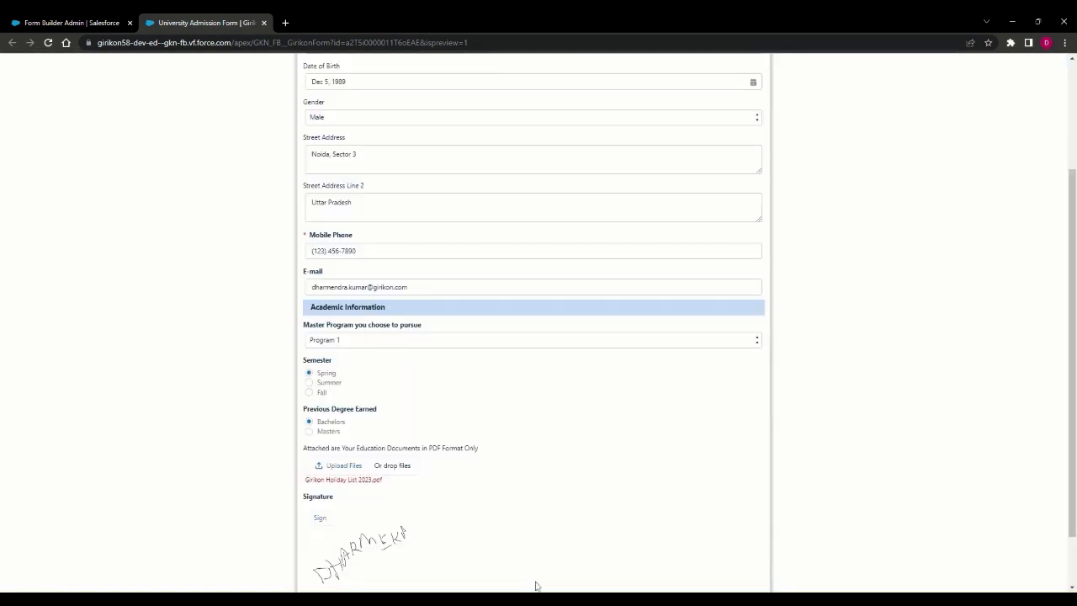
Review the completed University Admission Form and submit it.
scroll(525, 496, "up", 3)
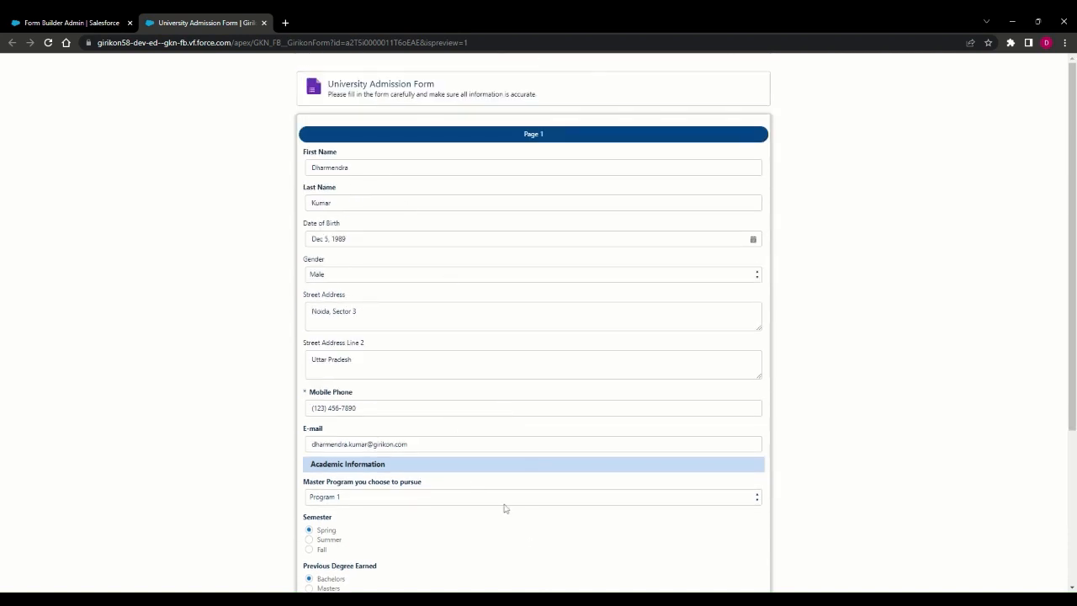
scroll(531, 423, "down", 3)
left_click(487, 561)
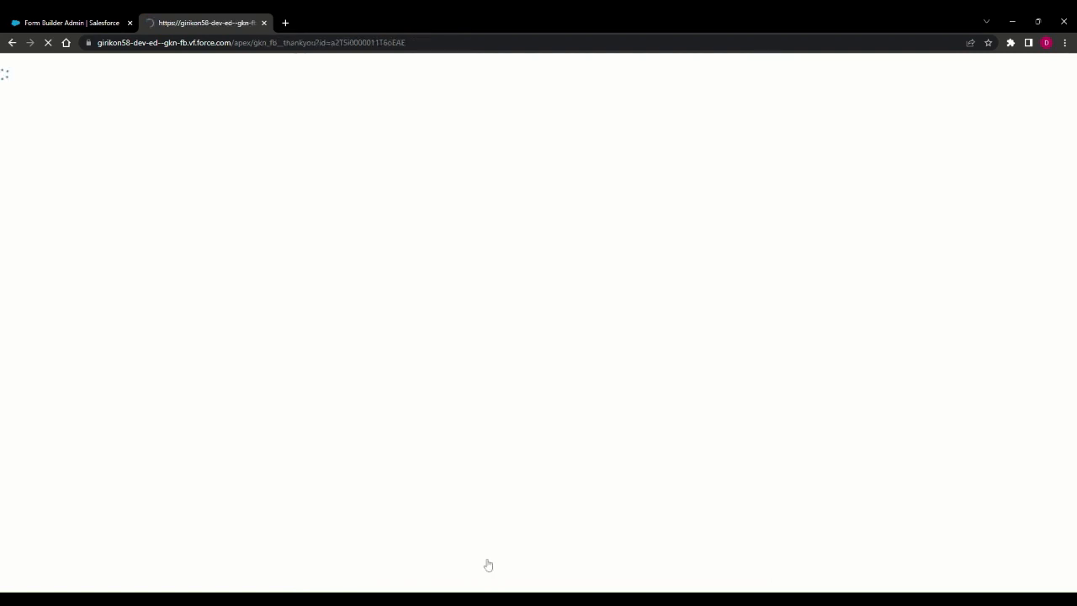
Return to the form template list and open a preview of the University Admission Form from there.
left_click(81, 21)
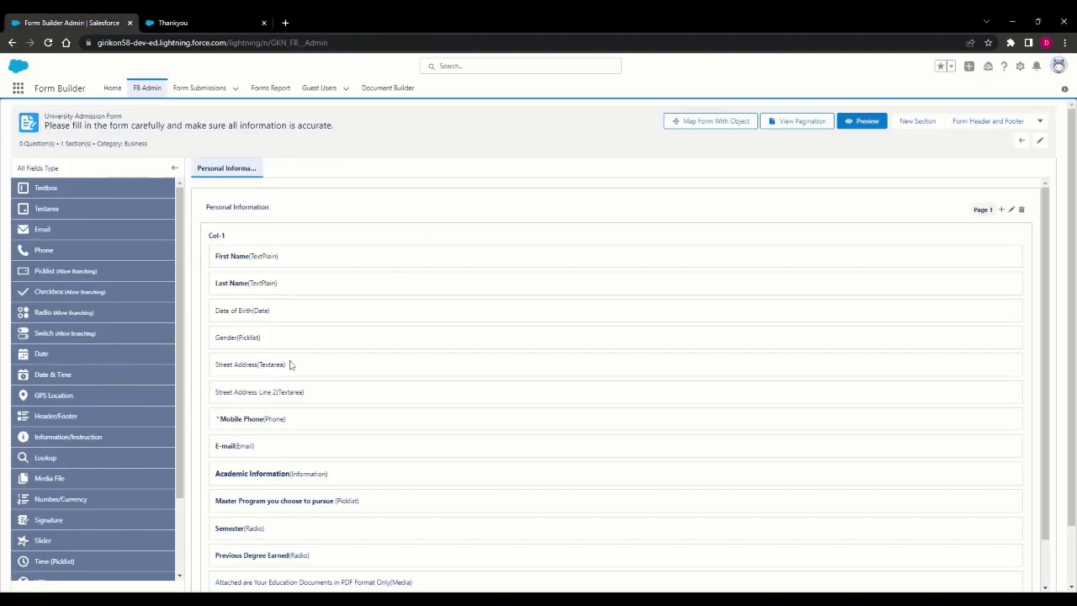
left_click(145, 89)
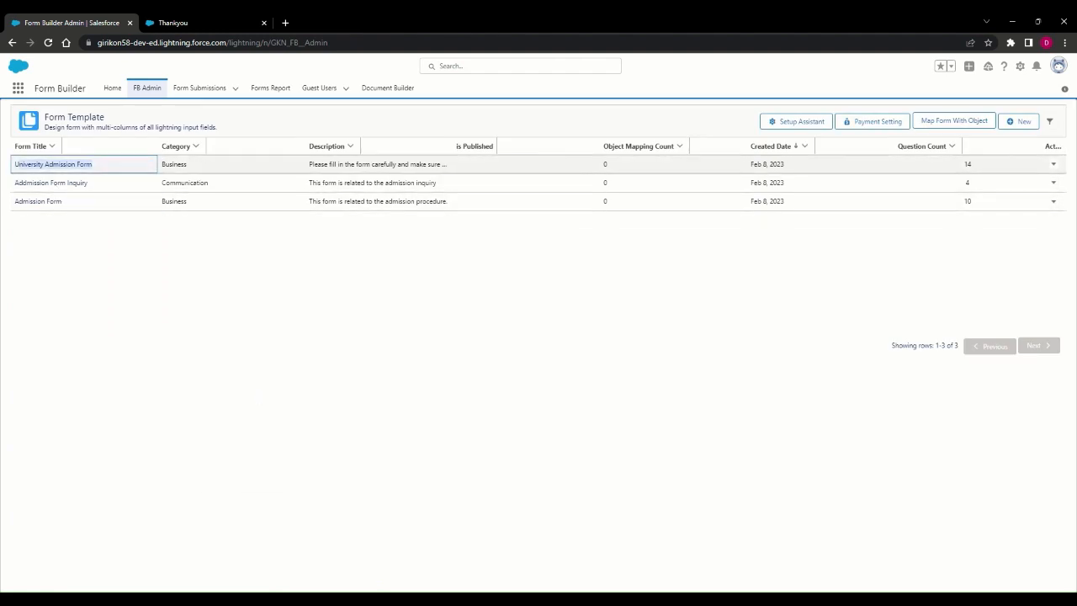
left_click(1052, 165)
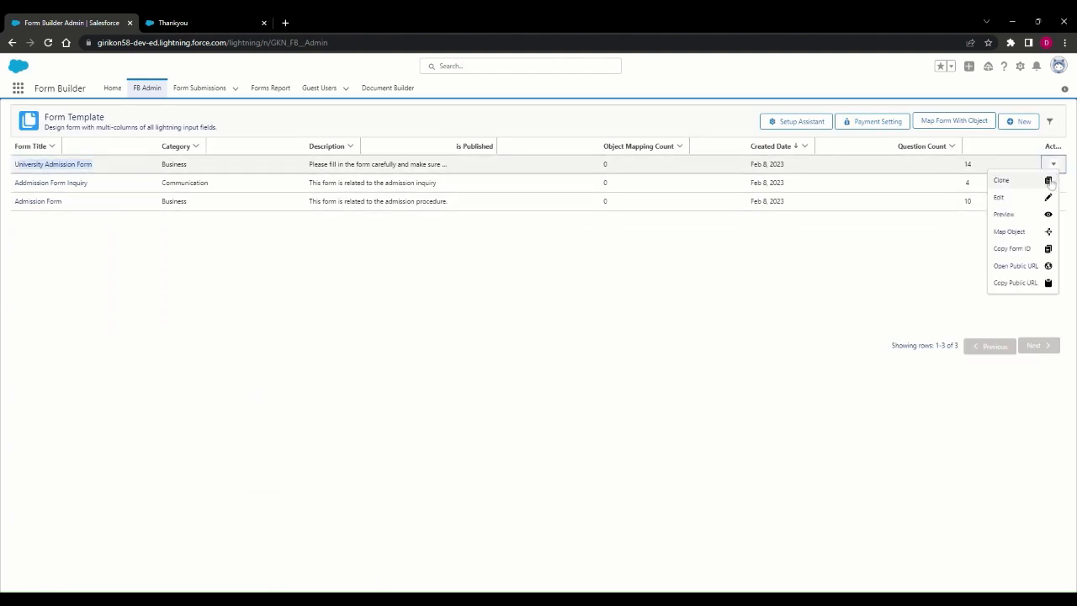
left_click(1009, 213)
Return to the thank-you page of the submitted form and download the submitted response as a PDF.
left_click(74, 23)
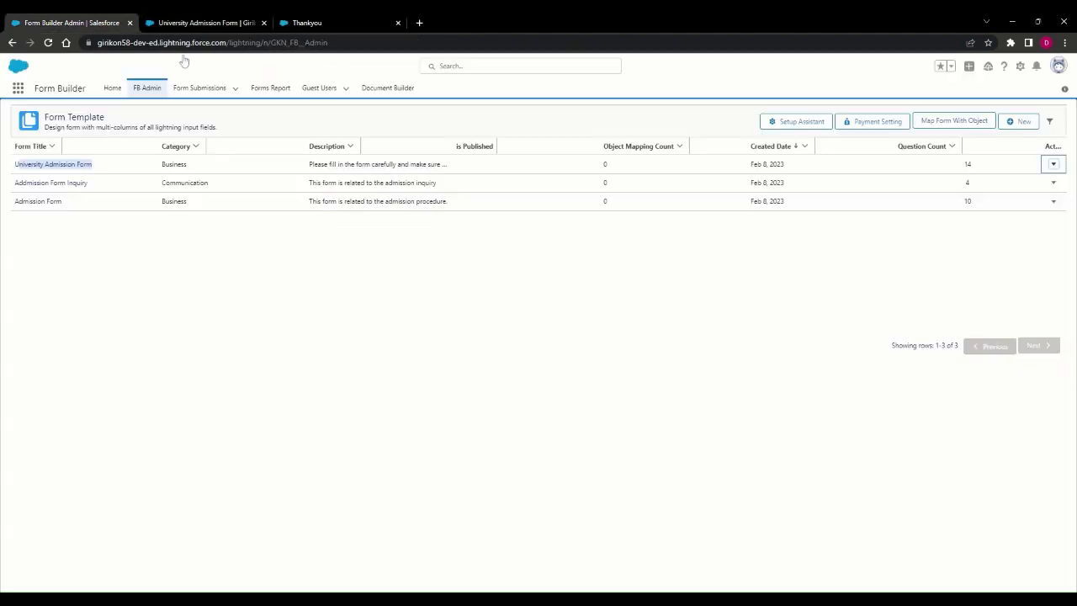
left_click(202, 23)
left_click(339, 21)
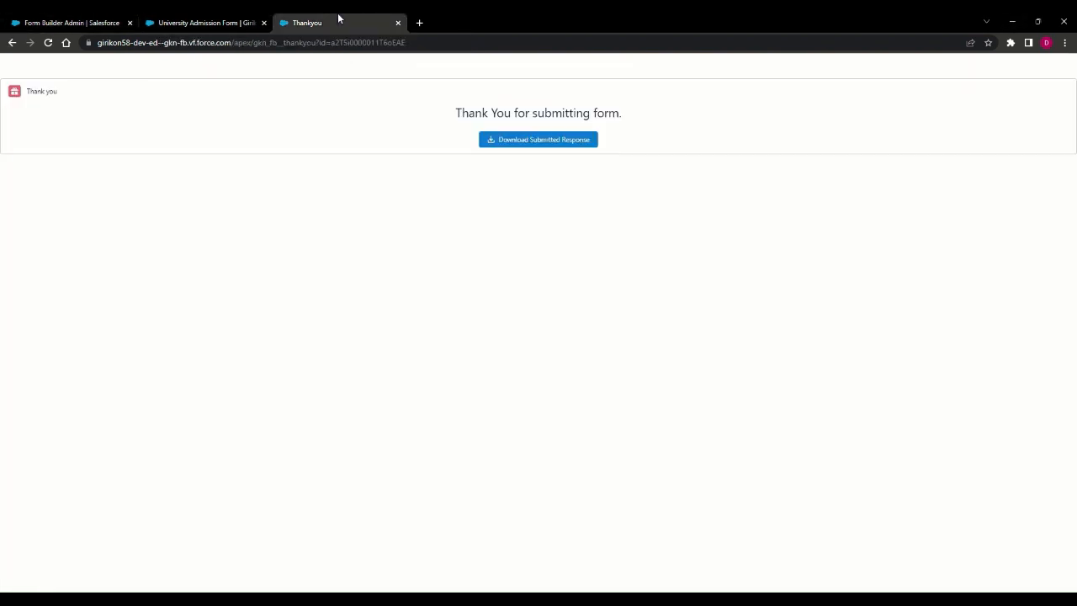
left_click(540, 141)
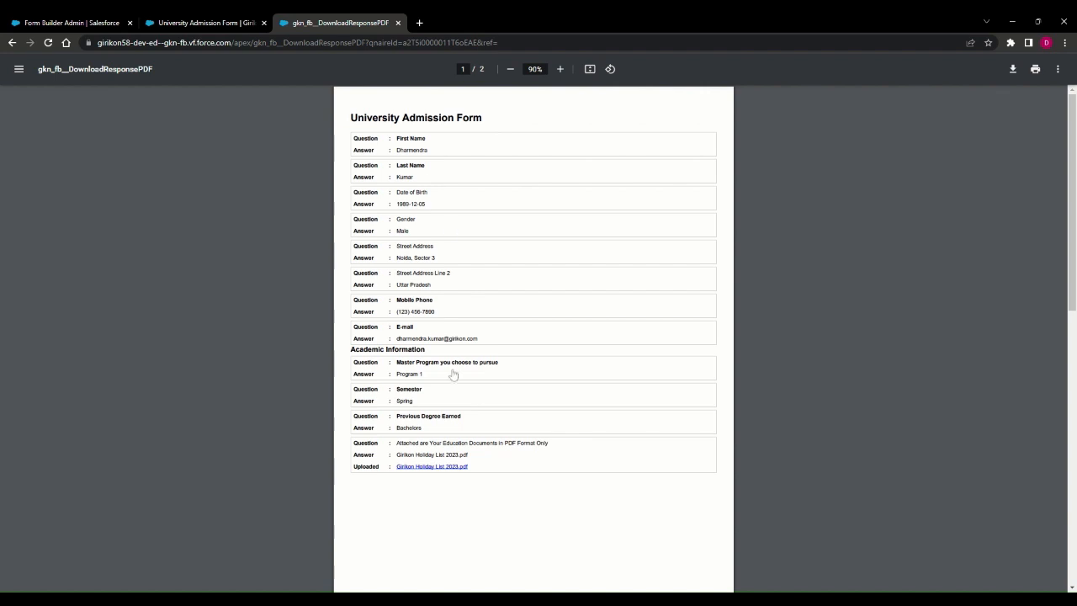
Go back to the University Admission Form preview and examine its academic answers, attached file and signature.
left_click(203, 23)
scroll(740, 457, "down", 3)
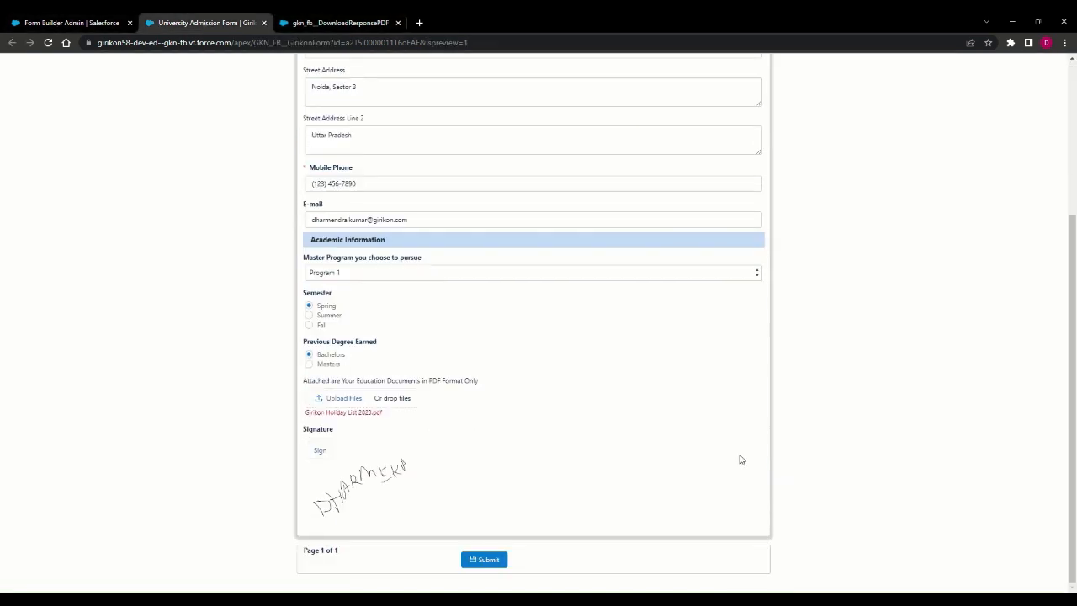
scroll(740, 457, "up", 1)
scroll(740, 457, "down", 1)
scroll(589, 411, "up", 1)
scroll(589, 410, "down", 1)
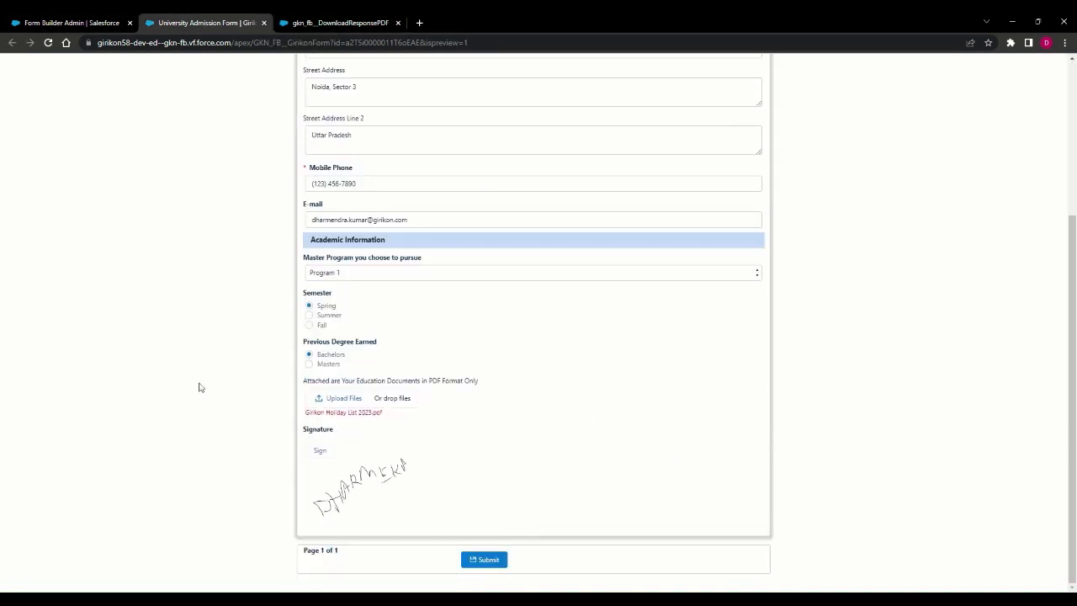